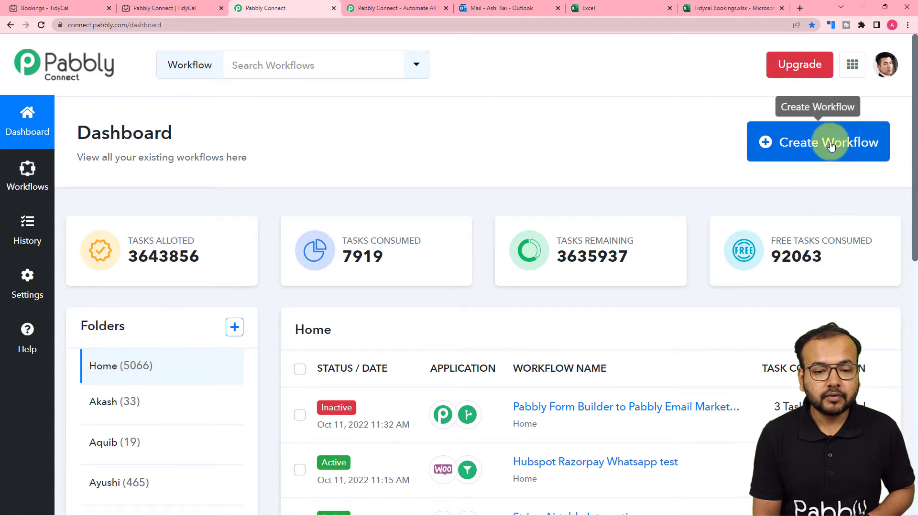
Create a new workflow named "TidyCal to Microsoft Excel"
{"action": "left_click", "coordinate": [821, 154]}
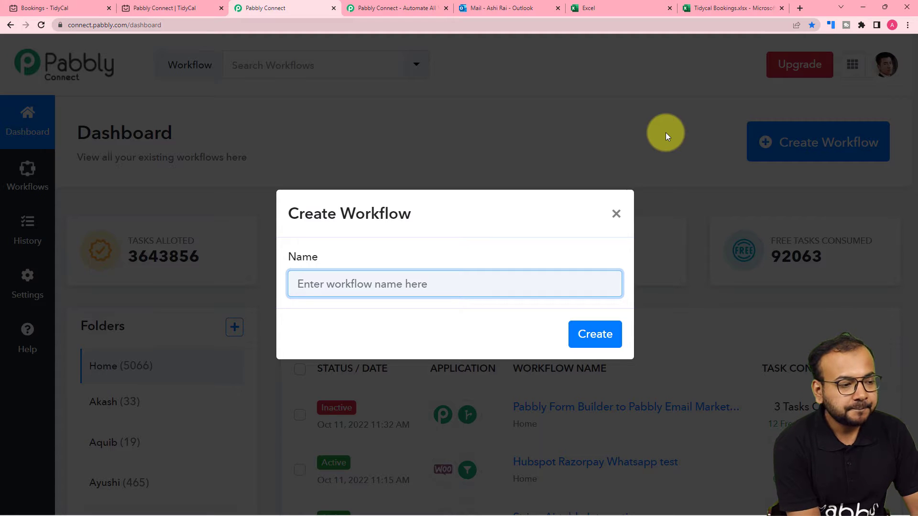
{"action": "type", "text": "Ti"}
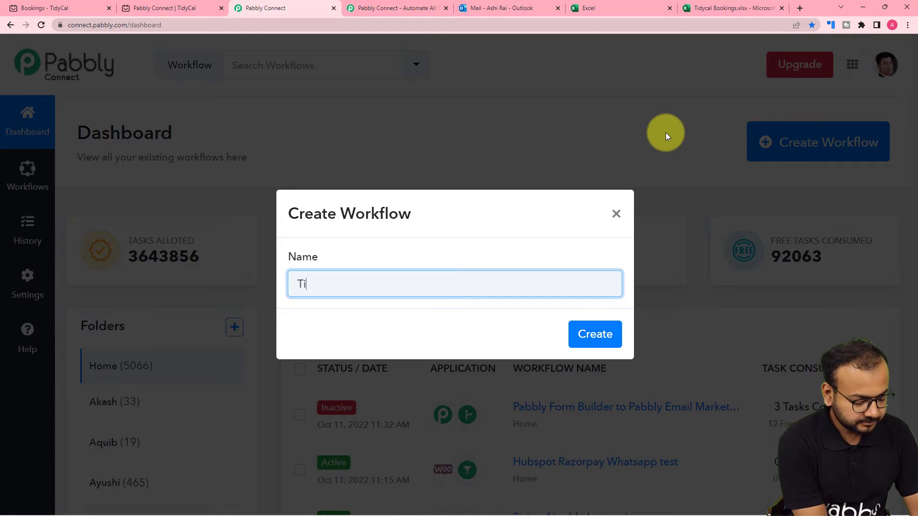
{"action": "type", "text": "dyCA"}
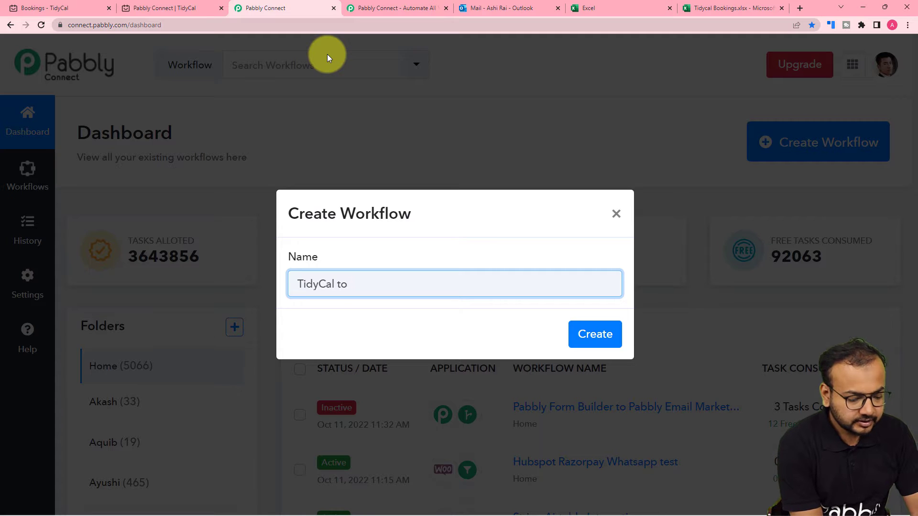
{"action": "type", "text": "l to Microsoft Excel"}
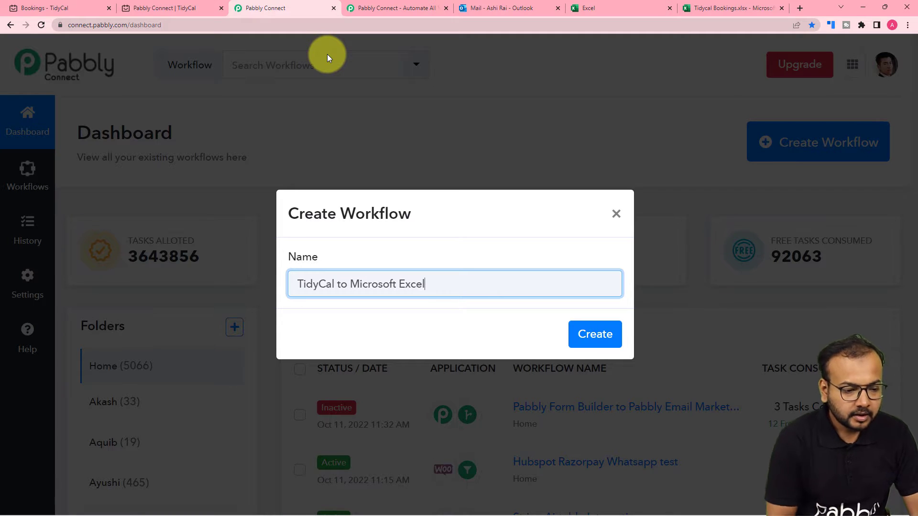
{"action": "left_click", "coordinate": [595, 334]}
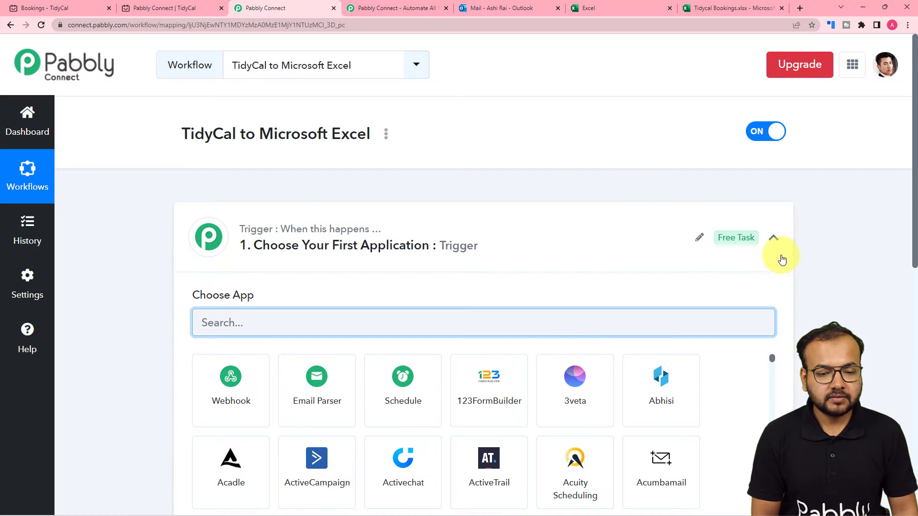
Examine the new workflow's trigger and action sections and expand both to show their app choices
{"action": "left_click", "coordinate": [775, 239]}
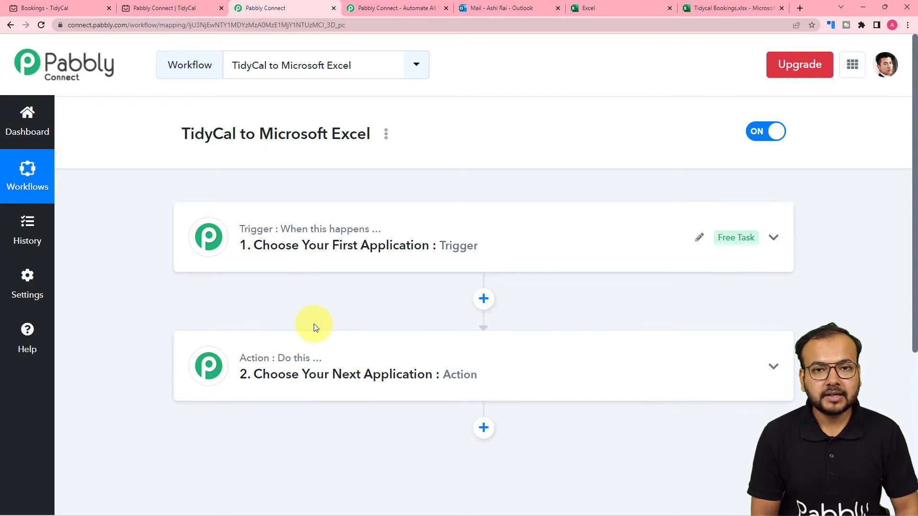
{"action": "left_click", "coordinate": [385, 265]}
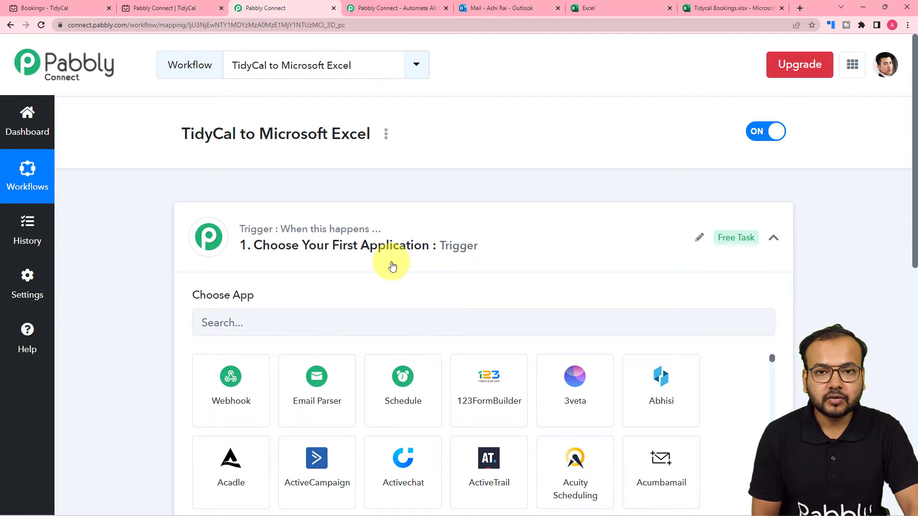
{"action": "scroll", "coordinate": [392, 266], "scroll_direction": "down", "scroll_amount": 2}
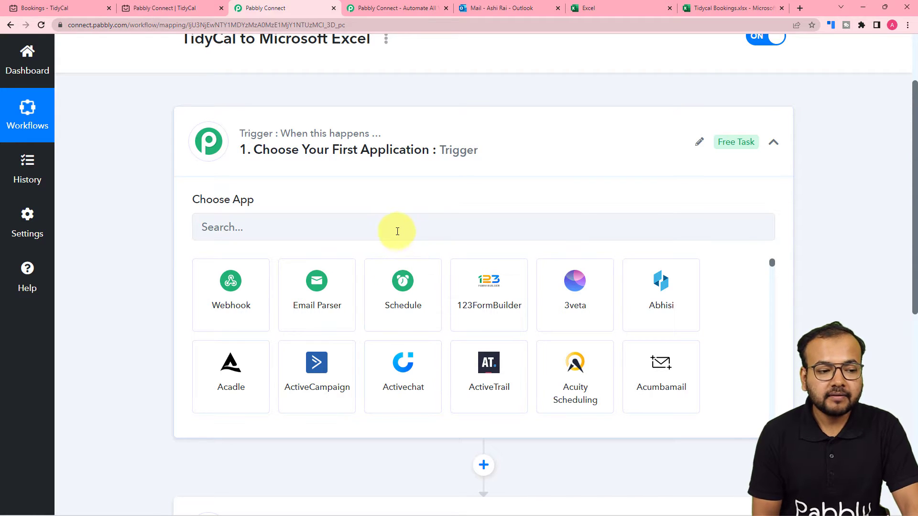
{"action": "scroll", "coordinate": [398, 233], "scroll_direction": "down", "scroll_amount": 5}
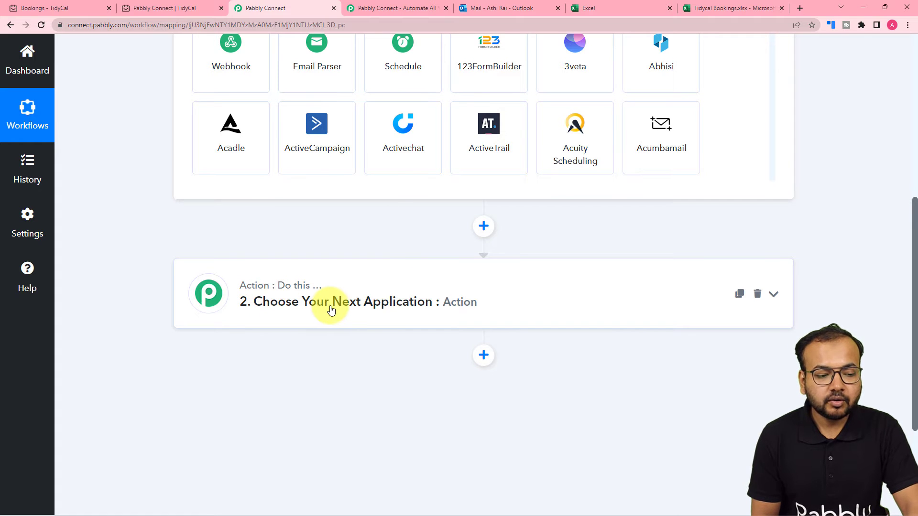
{"action": "scroll", "coordinate": [330, 310], "scroll_direction": "up", "scroll_amount": 6}
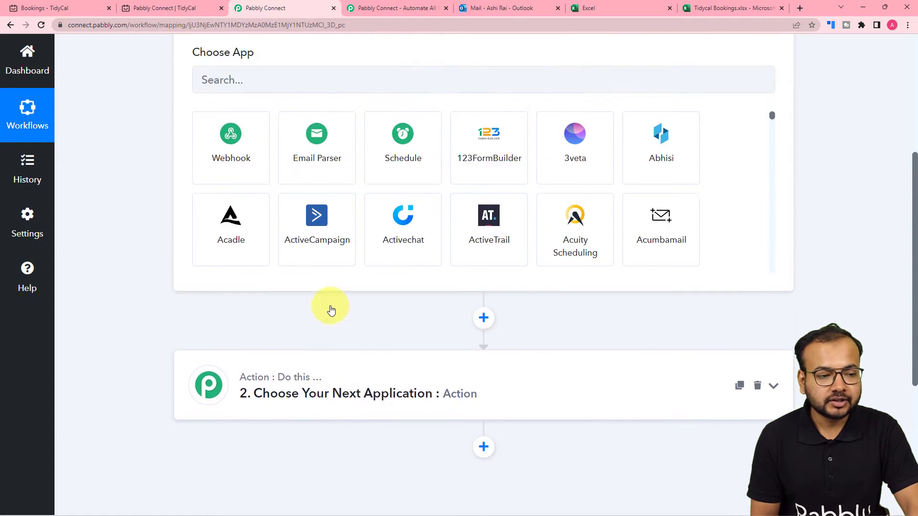
{"action": "scroll", "coordinate": [419, 264], "scroll_direction": "up", "scroll_amount": 1}
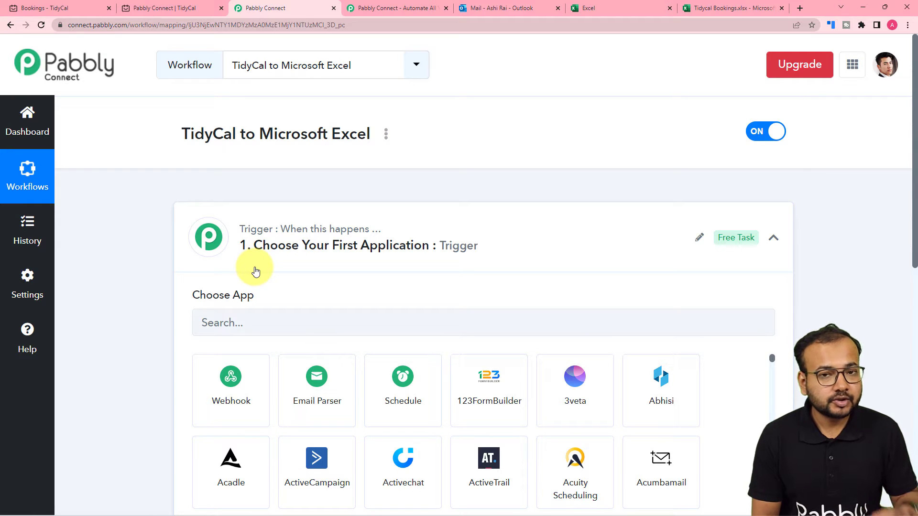
{"action": "scroll", "coordinate": [256, 267], "scroll_direction": "down", "scroll_amount": 8}
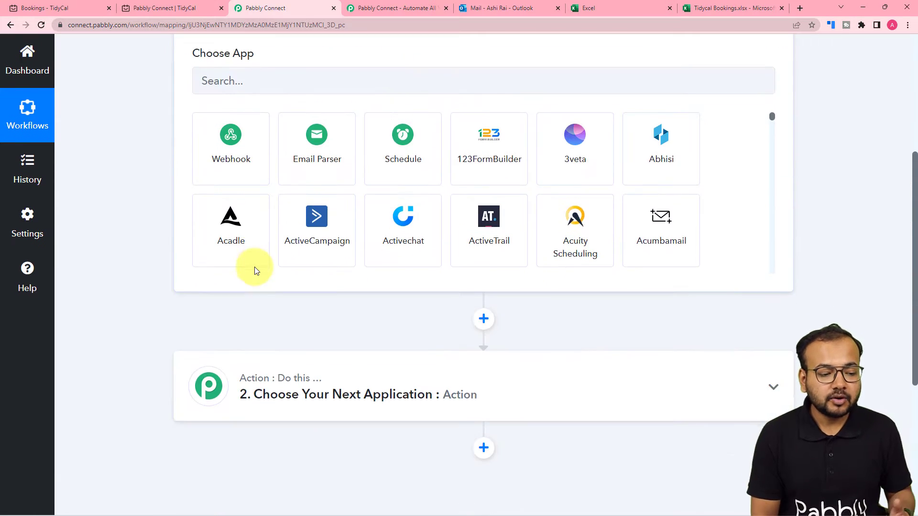
{"action": "left_click", "coordinate": [260, 271]}
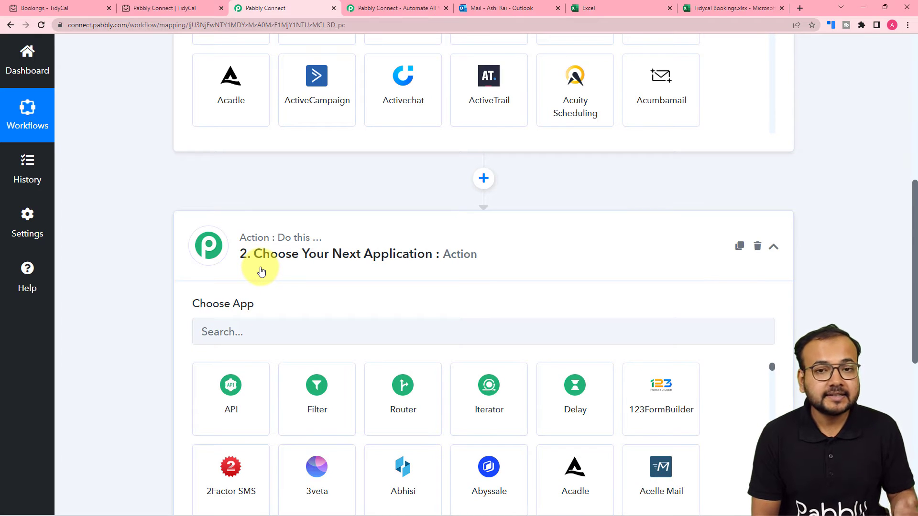
Set the workflow's trigger app to Tidycal with New Booking as the trigger event
{"action": "scroll", "coordinate": [261, 271], "scroll_direction": "up", "scroll_amount": 5}
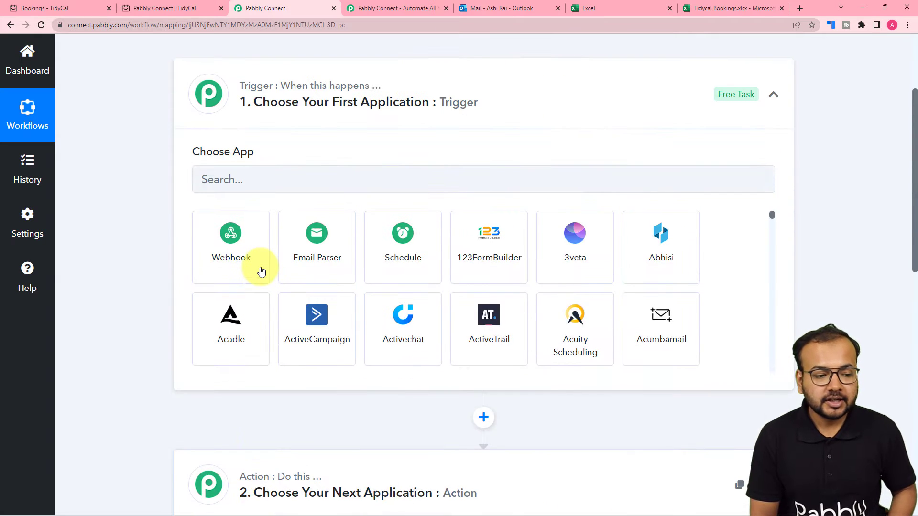
{"action": "left_click", "coordinate": [290, 183]}
{"action": "type", "text": "t"}
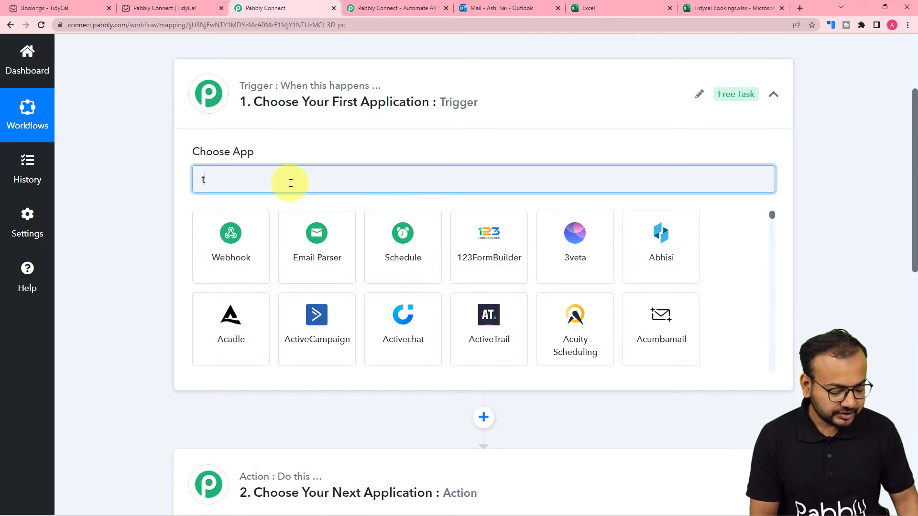
{"action": "type", "text": "idy"}
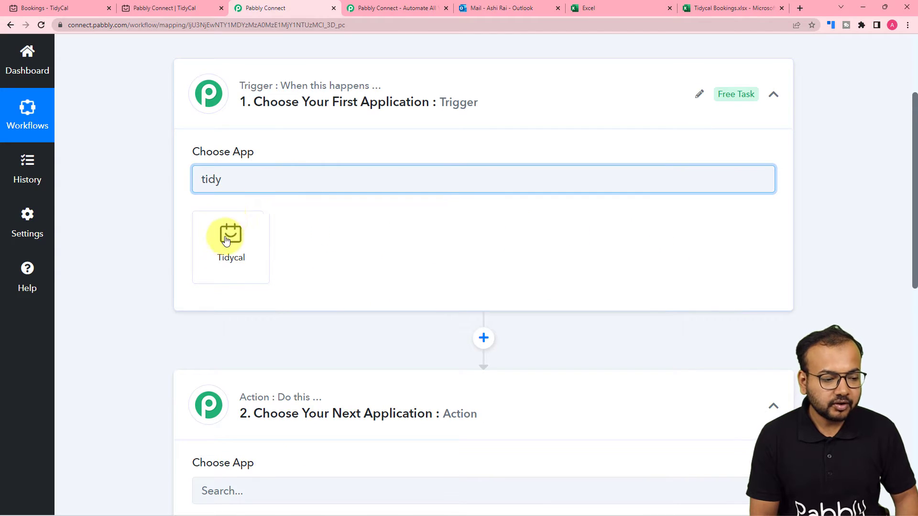
{"action": "left_click", "coordinate": [227, 263]}
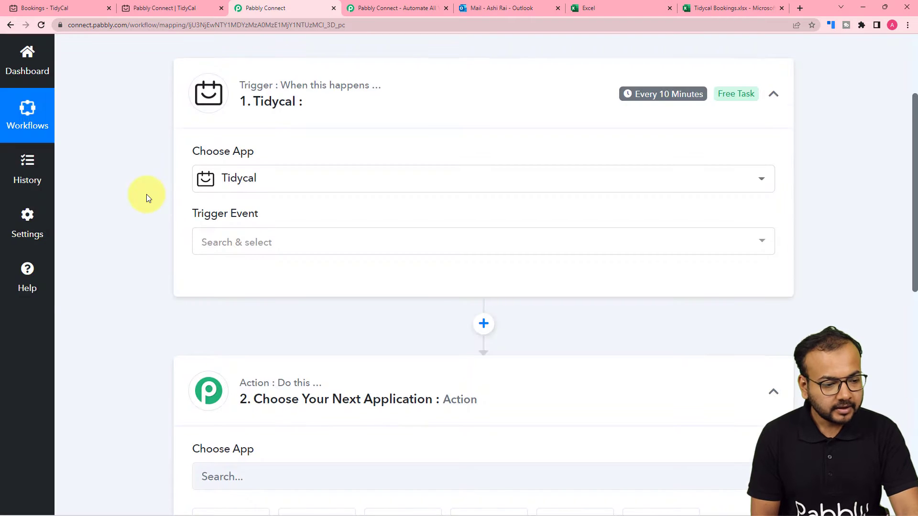
{"action": "scroll", "coordinate": [215, 187], "scroll_direction": "down", "scroll_amount": 2}
{"action": "left_click", "coordinate": [254, 148]}
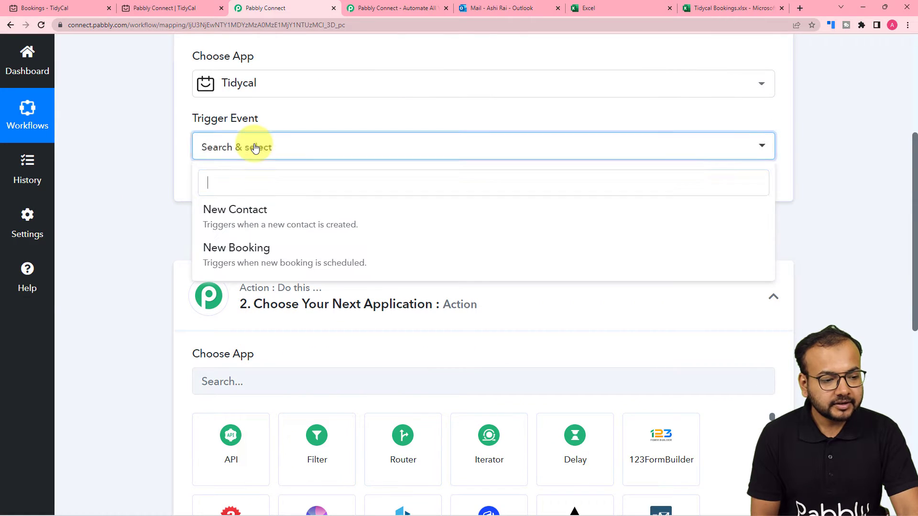
{"action": "left_click", "coordinate": [242, 258]}
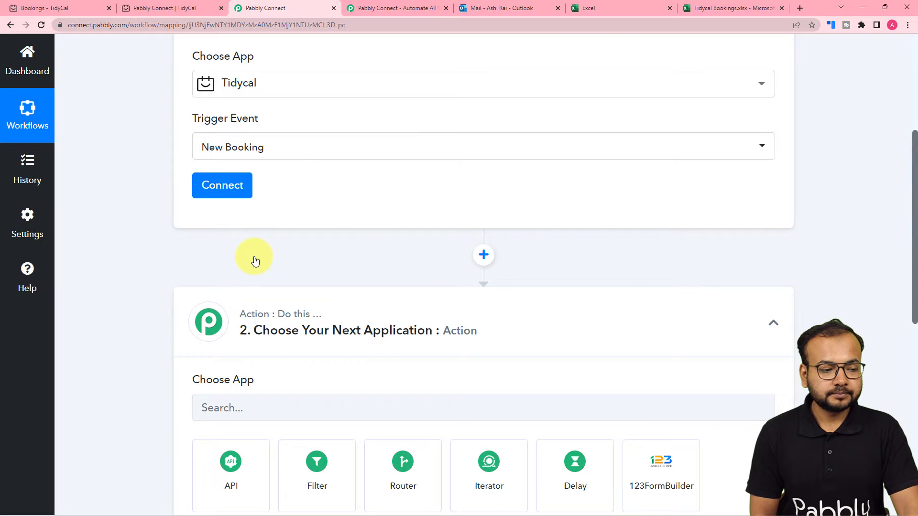
Connect the trigger to the Tidycal account through a new connection, keeping the suggested name Tidycal #3
{"action": "left_click", "coordinate": [225, 185]}
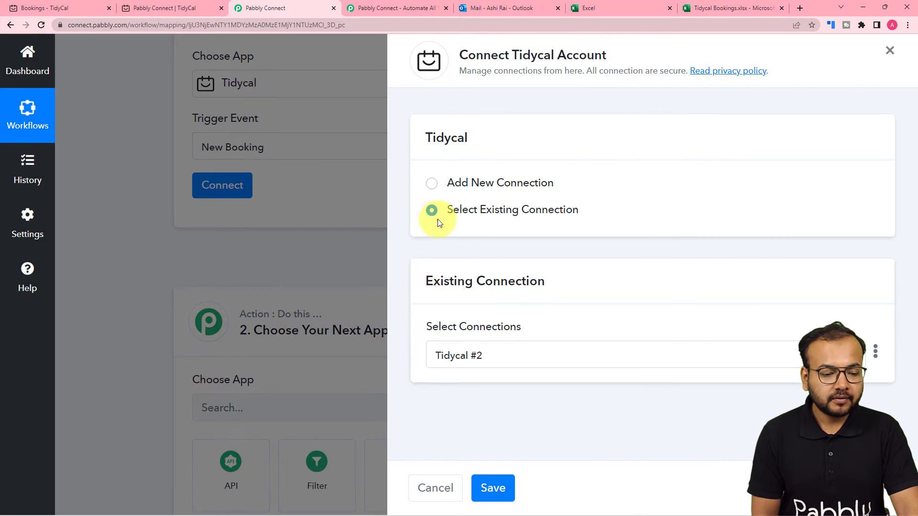
{"action": "left_click", "coordinate": [431, 186]}
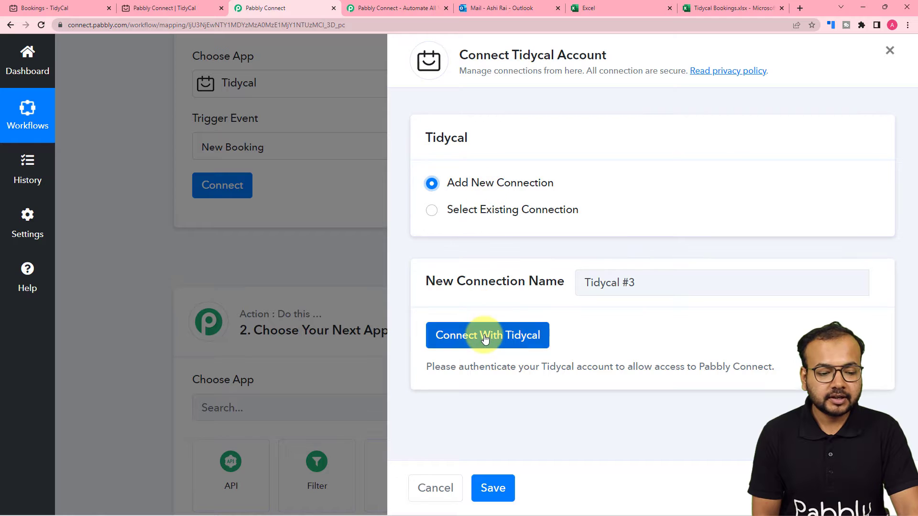
{"action": "left_click", "coordinate": [488, 335]}
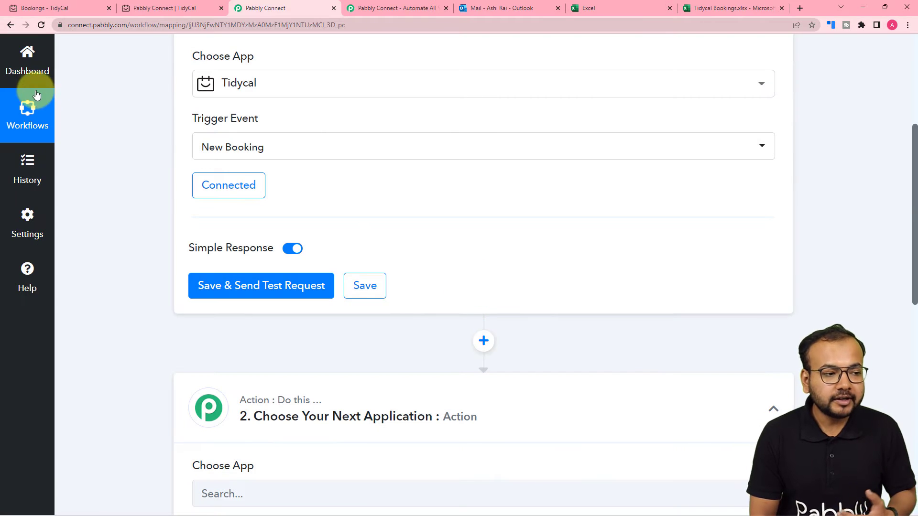
Switch to the public TidyCal booking page and choose a 15 Minute Meeting on Friday, October 14th at 1:30 pm
{"action": "left_click", "coordinate": [59, 10]}
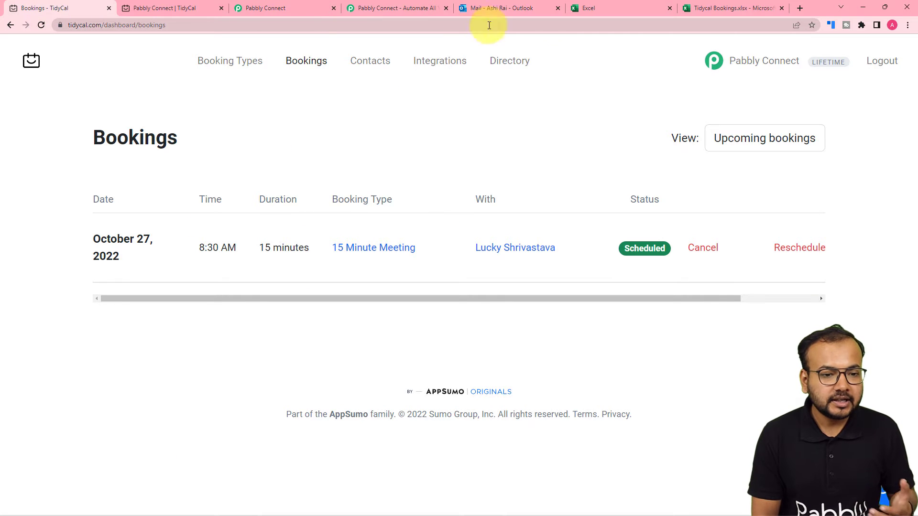
{"action": "left_click", "coordinate": [313, 9]}
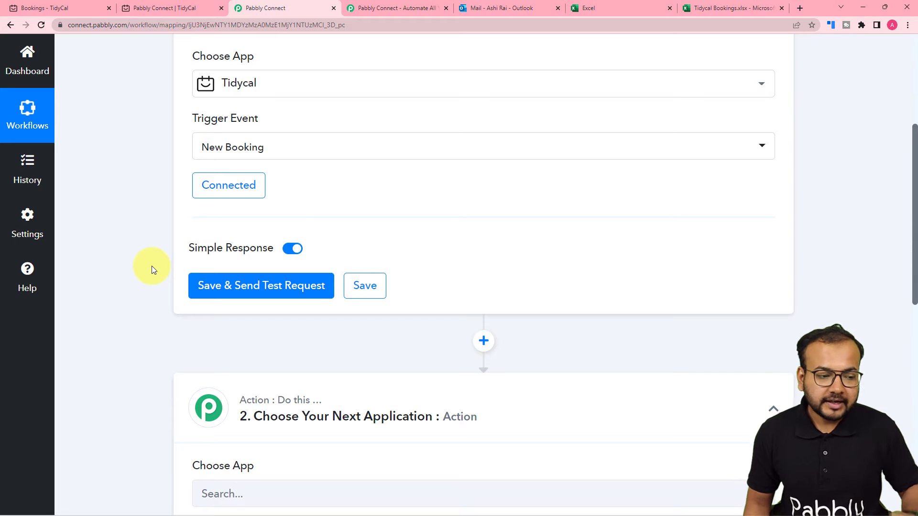
{"action": "left_click", "coordinate": [162, 7]}
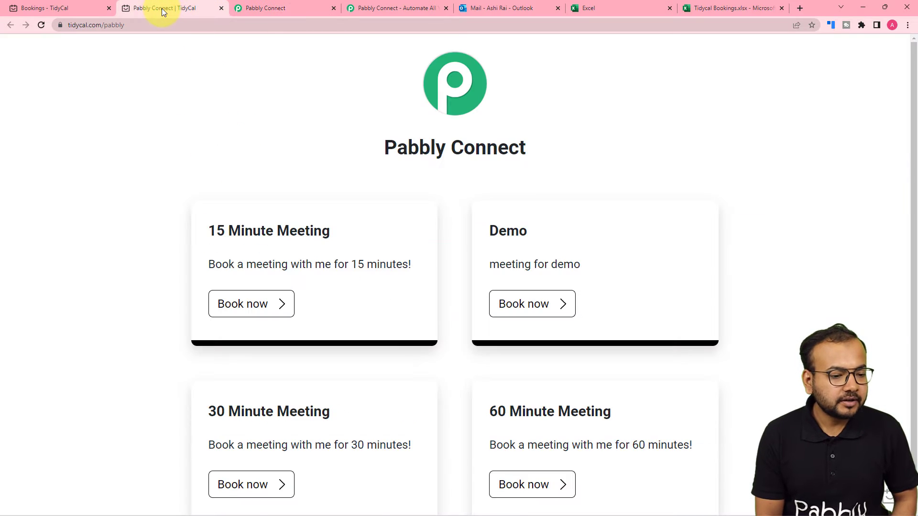
{"action": "scroll", "coordinate": [153, 145], "scroll_direction": "down", "scroll_amount": 1}
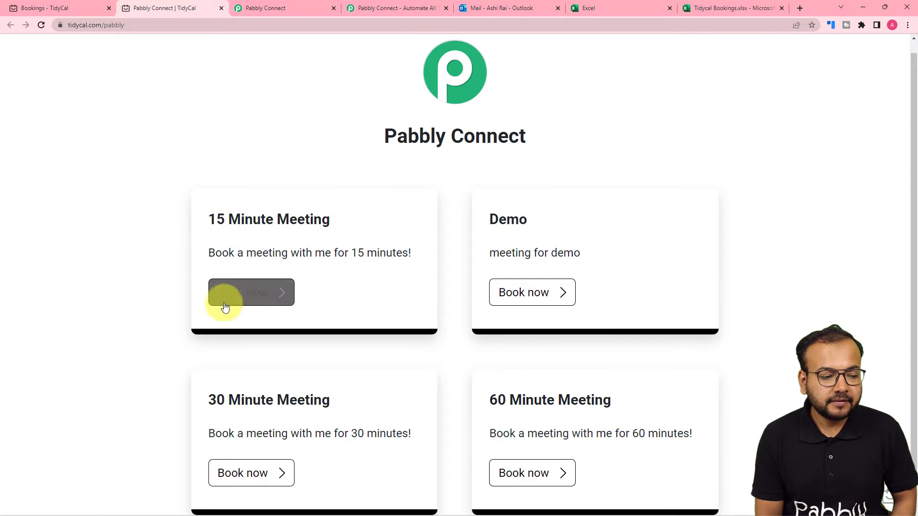
{"action": "left_click", "coordinate": [245, 302]}
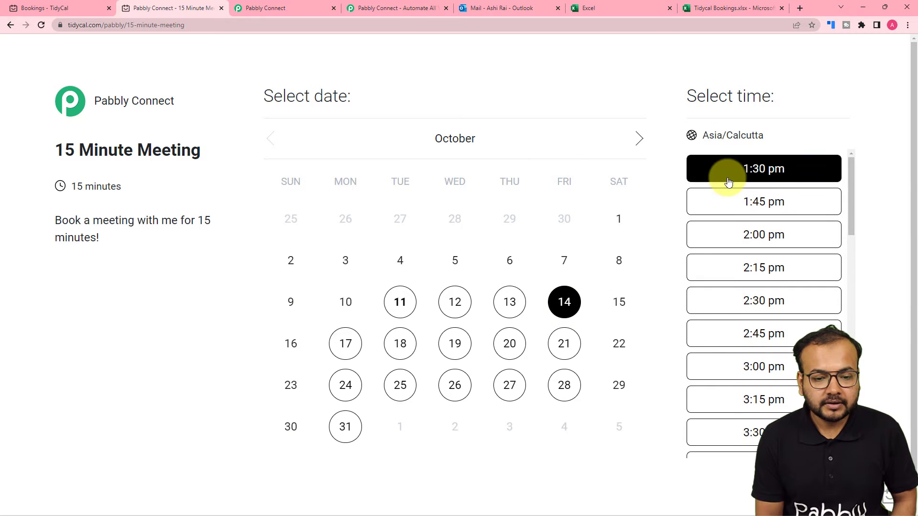
{"action": "left_click", "coordinate": [728, 182]}
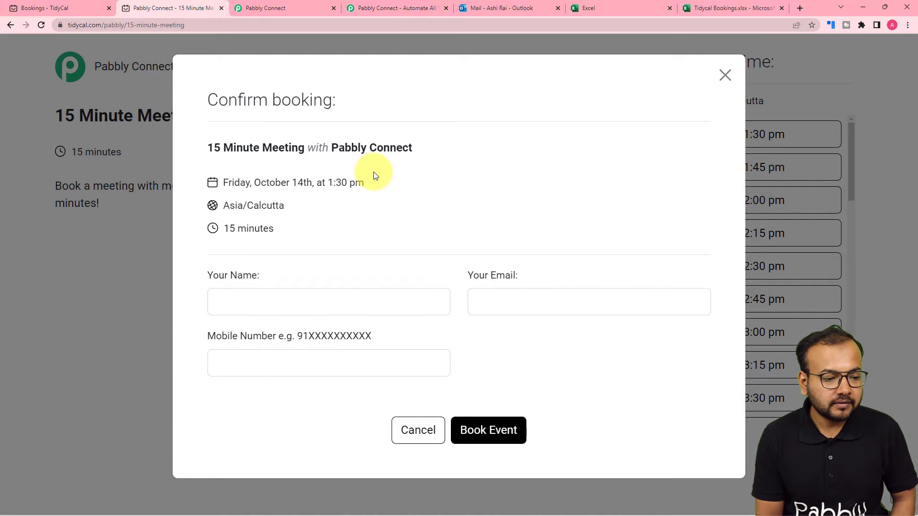
Fill in the customer's name, email and mobile number in the booking confirmation and book the event
{"action": "left_click", "coordinate": [285, 304]}
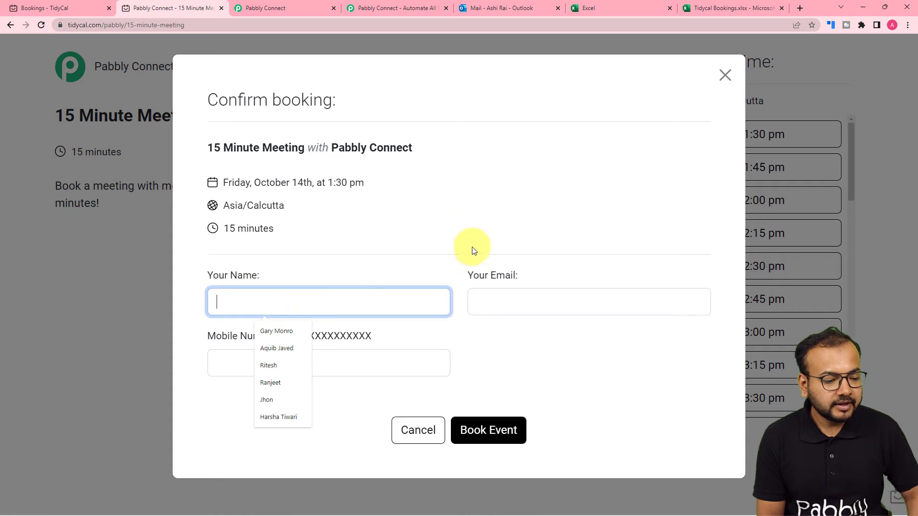
{"action": "type", "text": "Demo Customer"}
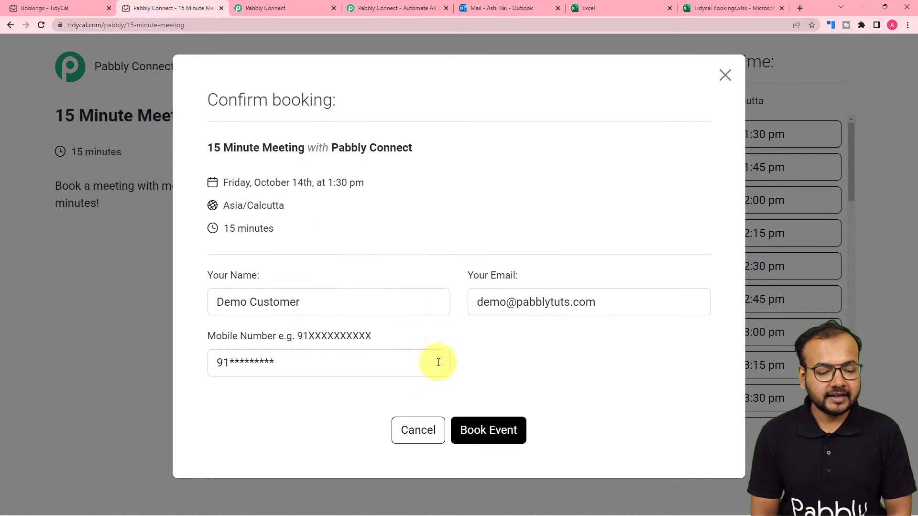
{"action": "left_click", "coordinate": [503, 438]}
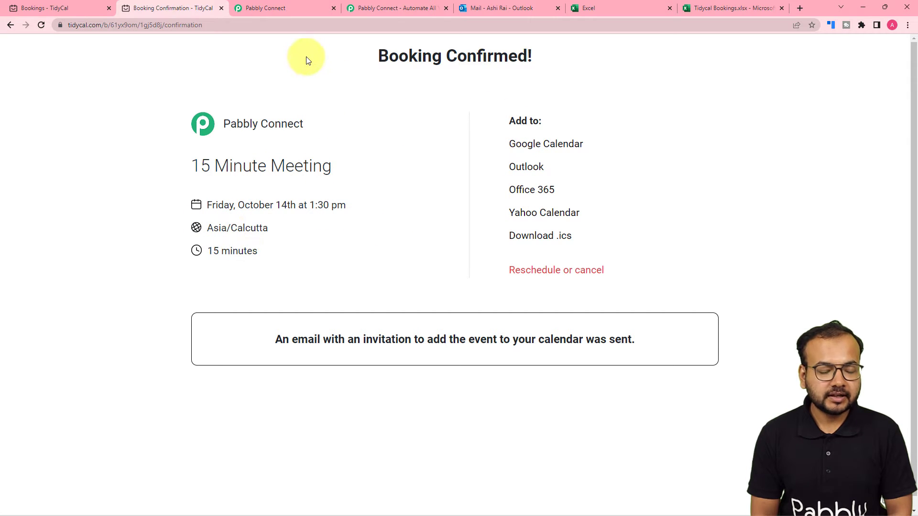
Return to the Pabbly Connect workflow, save the trigger with a test request and review the received booking data
{"action": "left_click", "coordinate": [260, 6]}
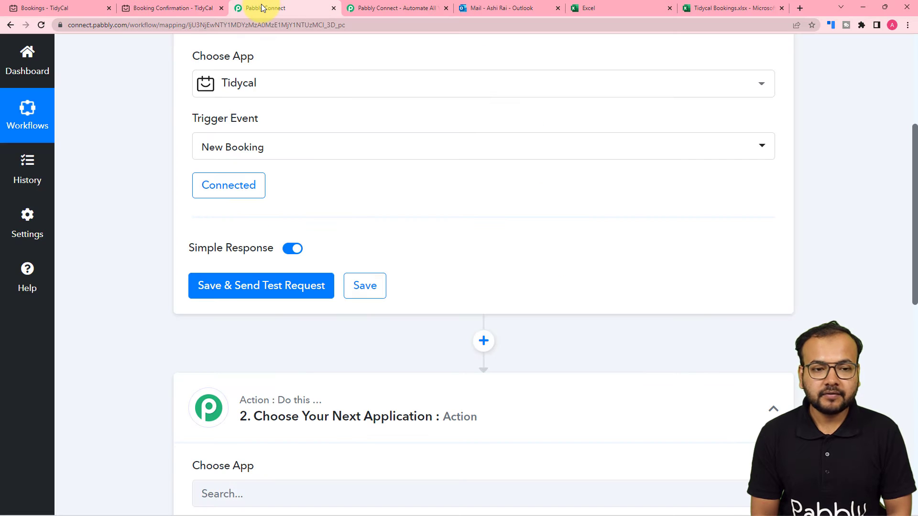
{"action": "left_click", "coordinate": [212, 302]}
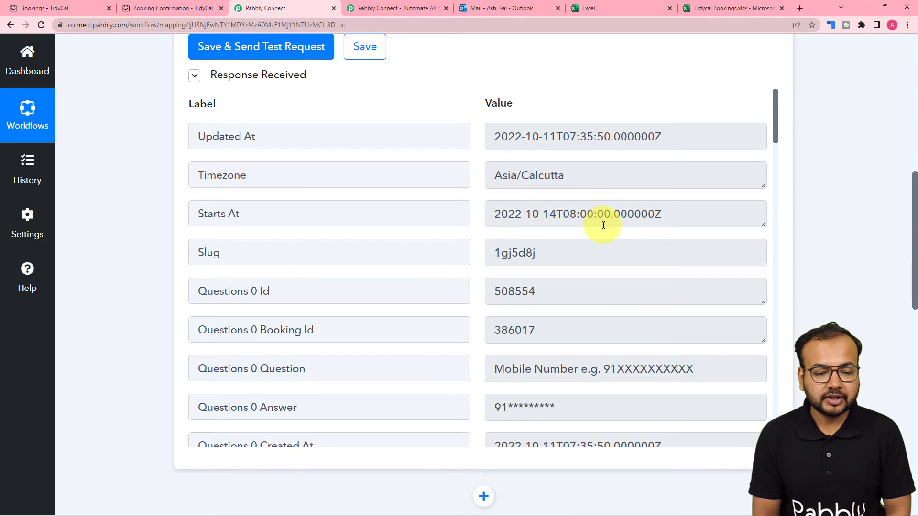
{"action": "scroll", "coordinate": [540, 253], "scroll_direction": "down", "scroll_amount": 1}
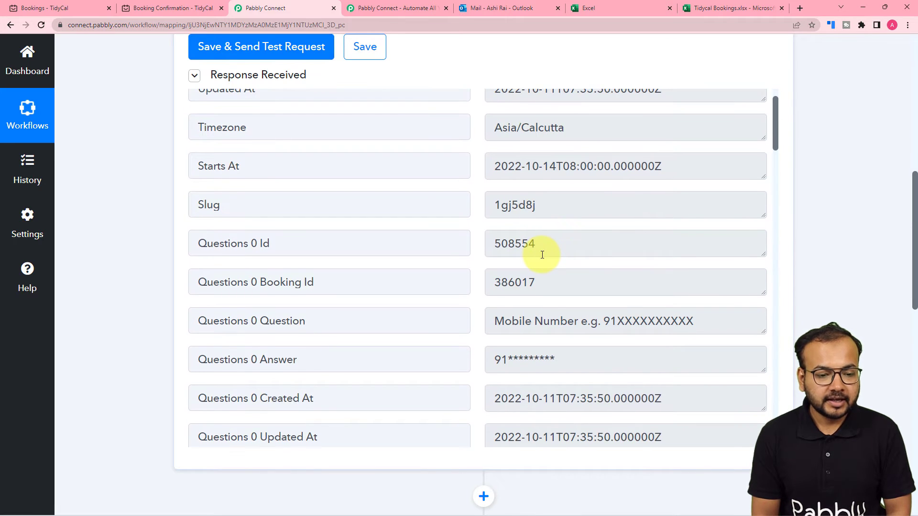
{"action": "scroll", "coordinate": [542, 254], "scroll_direction": "down", "scroll_amount": 1}
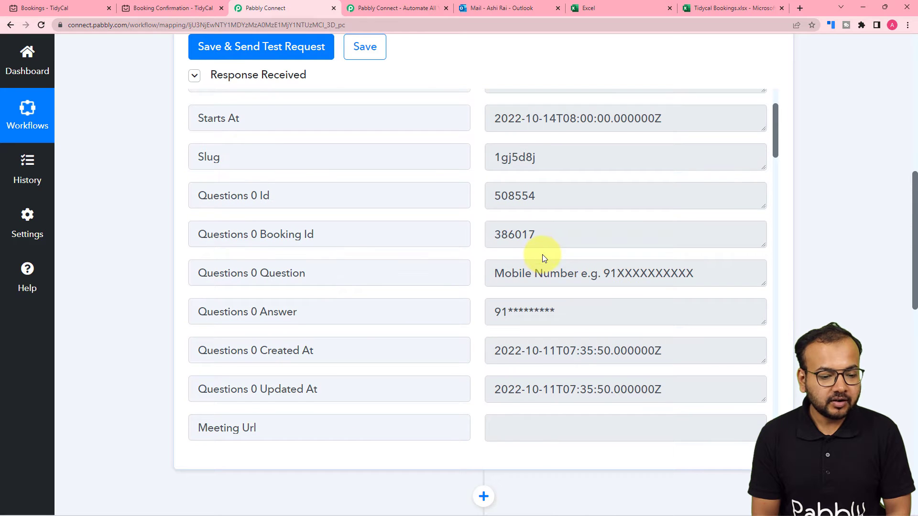
Examine the received booking response for the mobile number answer, contact name, contact email and booking type details
{"action": "scroll", "coordinate": [542, 258], "scroll_direction": "down", "scroll_amount": 1}
{"action": "scroll", "coordinate": [473, 258], "scroll_direction": "down", "scroll_amount": 1}
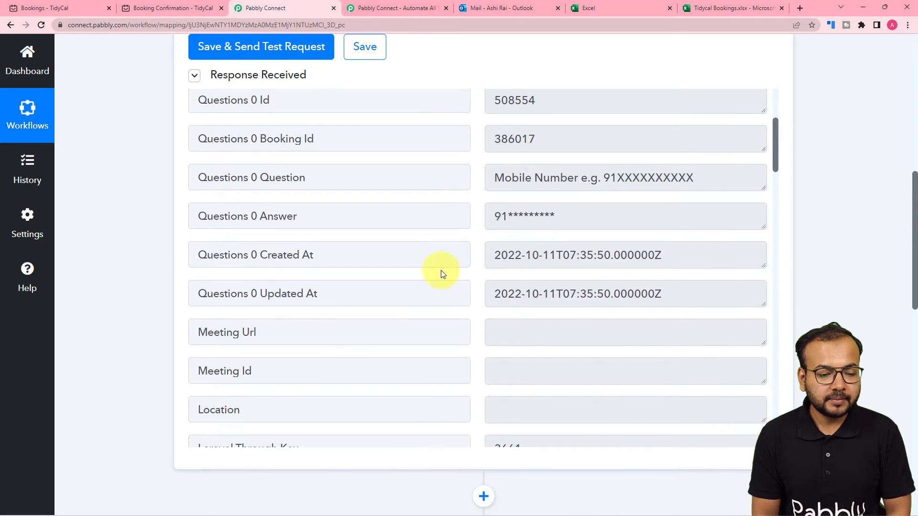
{"action": "scroll", "coordinate": [441, 270], "scroll_direction": "down", "scroll_amount": 7}
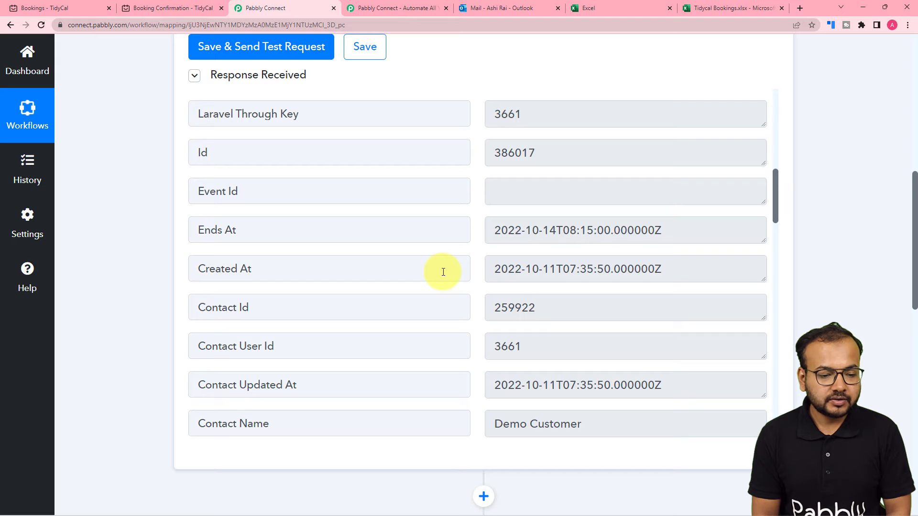
{"action": "scroll", "coordinate": [443, 272], "scroll_direction": "down", "scroll_amount": 2}
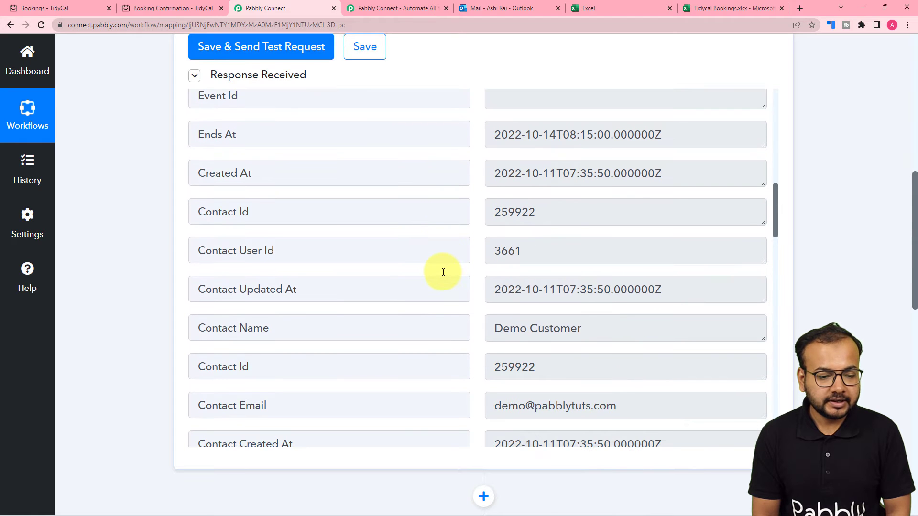
{"action": "scroll", "coordinate": [443, 272], "scroll_direction": "down", "scroll_amount": 2}
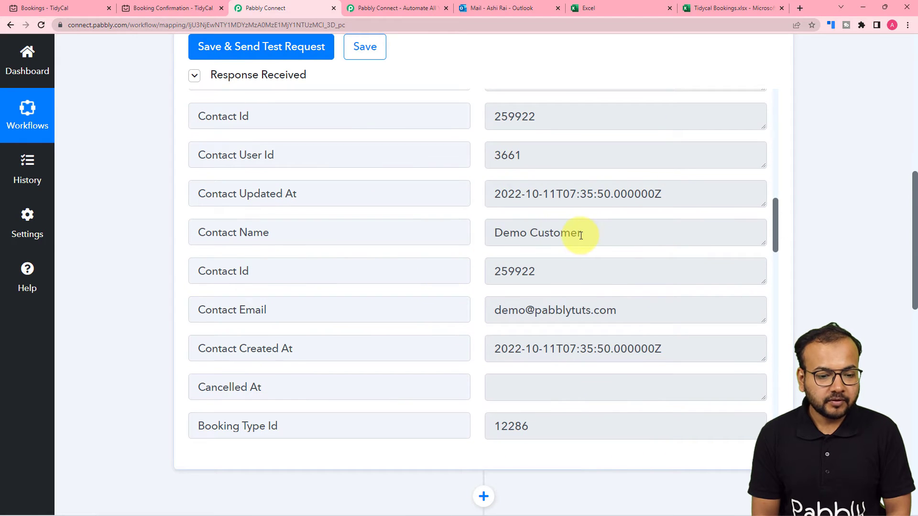
{"action": "scroll", "coordinate": [459, 271], "scroll_direction": "down", "scroll_amount": 1}
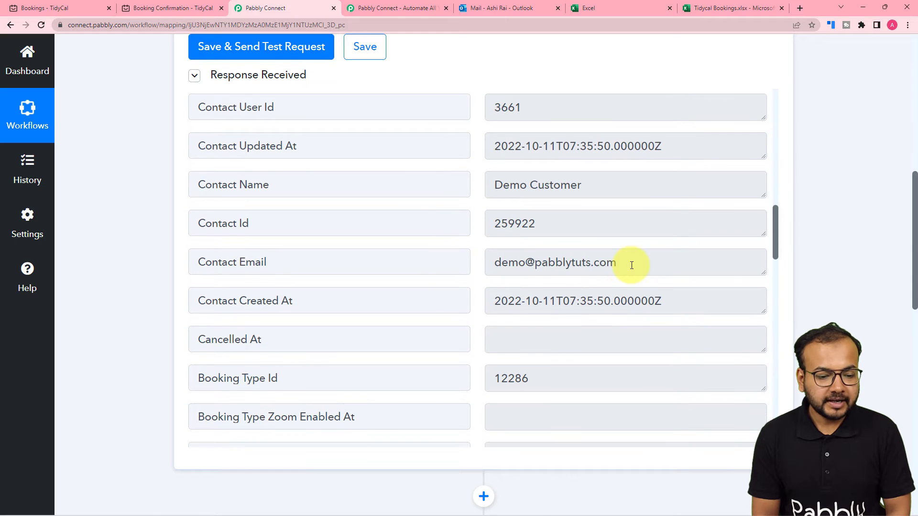
{"action": "scroll", "coordinate": [343, 316], "scroll_direction": "down", "scroll_amount": 2}
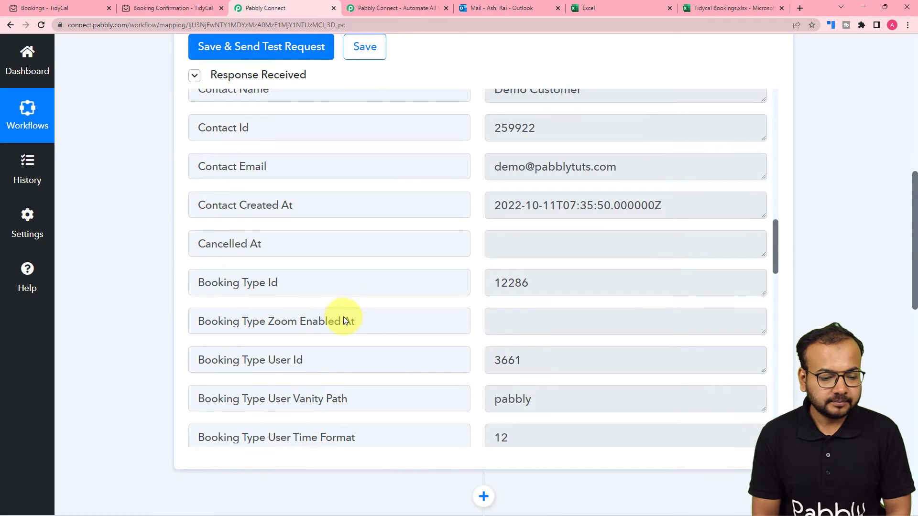
{"action": "scroll", "coordinate": [343, 316], "scroll_direction": "down", "scroll_amount": 2}
{"action": "scroll", "coordinate": [344, 317], "scroll_direction": "down", "scroll_amount": 7}
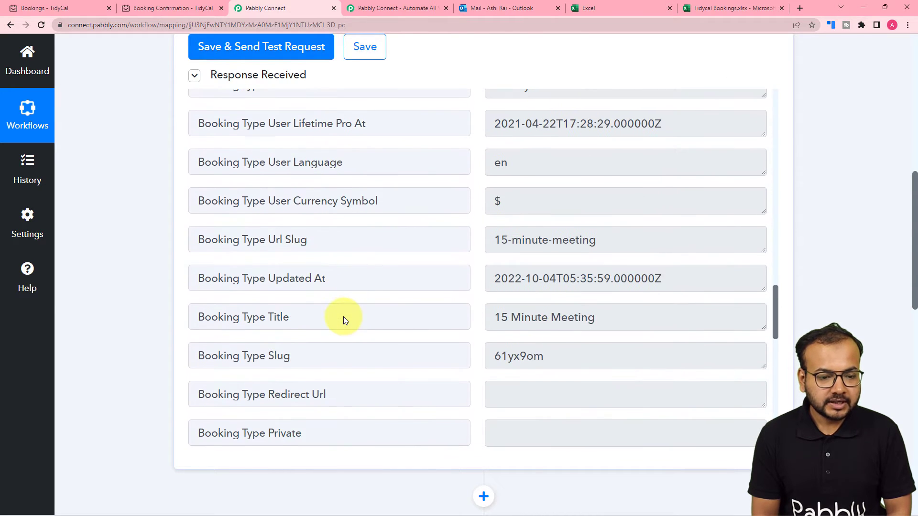
{"action": "scroll", "coordinate": [343, 316], "scroll_direction": "down", "scroll_amount": 4}
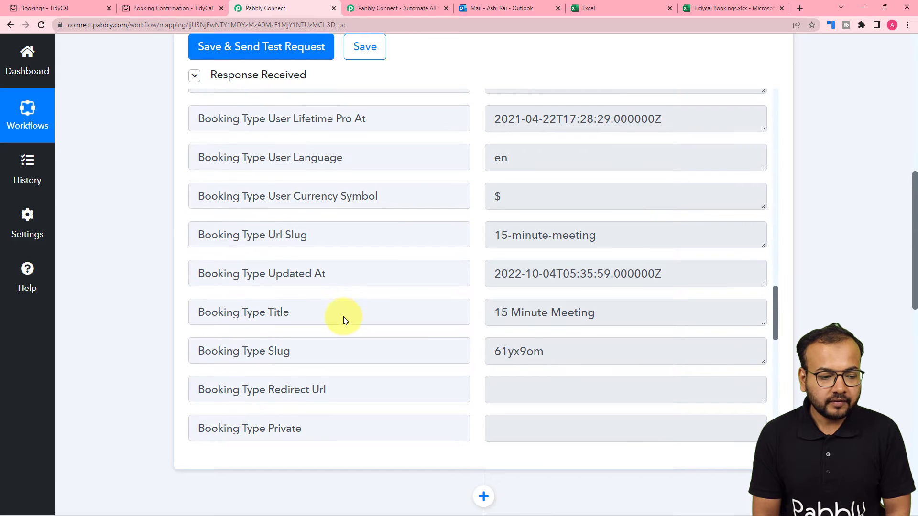
{"action": "scroll", "coordinate": [344, 317], "scroll_direction": "down", "scroll_amount": 12}
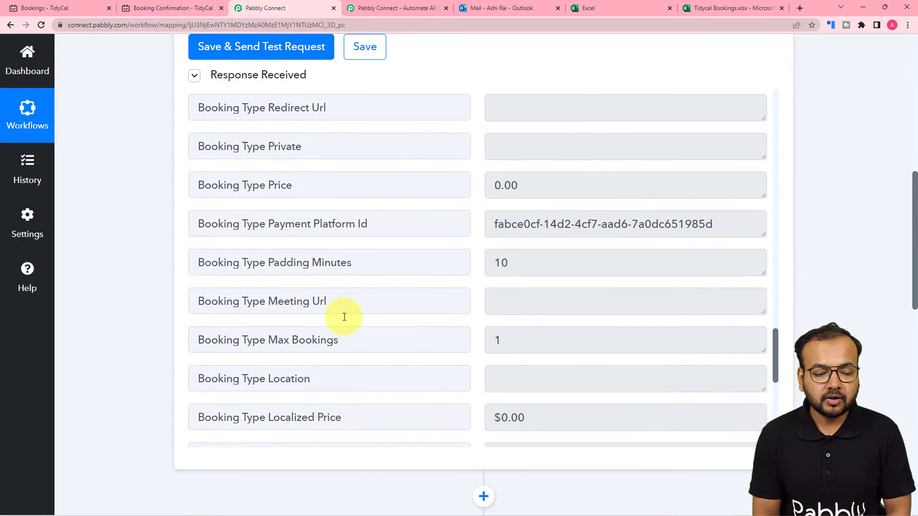
{"action": "scroll", "coordinate": [343, 317], "scroll_direction": "down", "scroll_amount": 2}
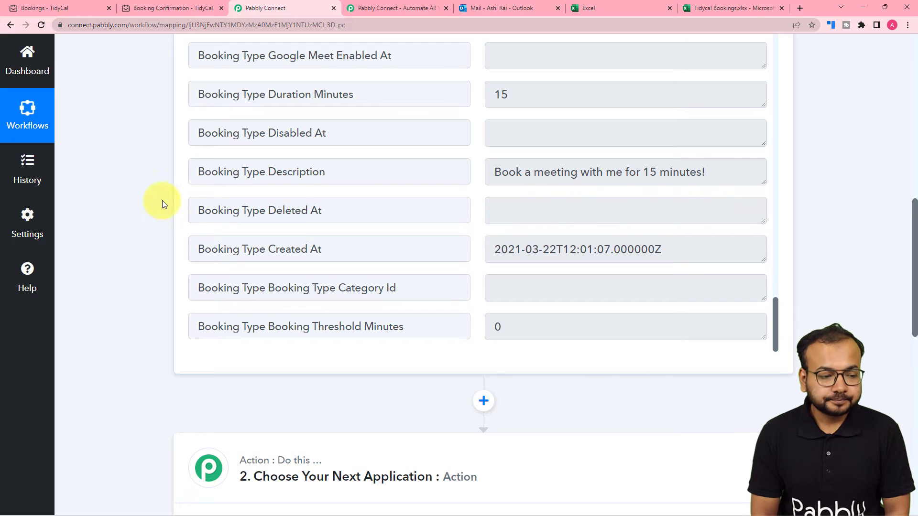
Switch to the Tidycal Bookings workbook in Excel to check its column headings and return to the Pabbly Connect workflow
{"action": "scroll", "coordinate": [160, 204], "scroll_direction": "down", "scroll_amount": 2}
{"action": "scroll", "coordinate": [159, 206], "scroll_direction": "down", "scroll_amount": 4}
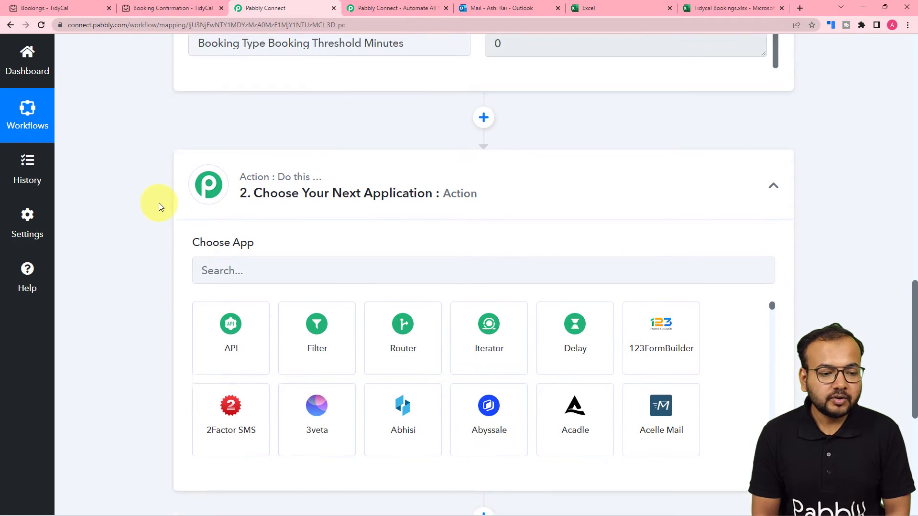
{"action": "scroll", "coordinate": [159, 206], "scroll_direction": "down", "scroll_amount": 1}
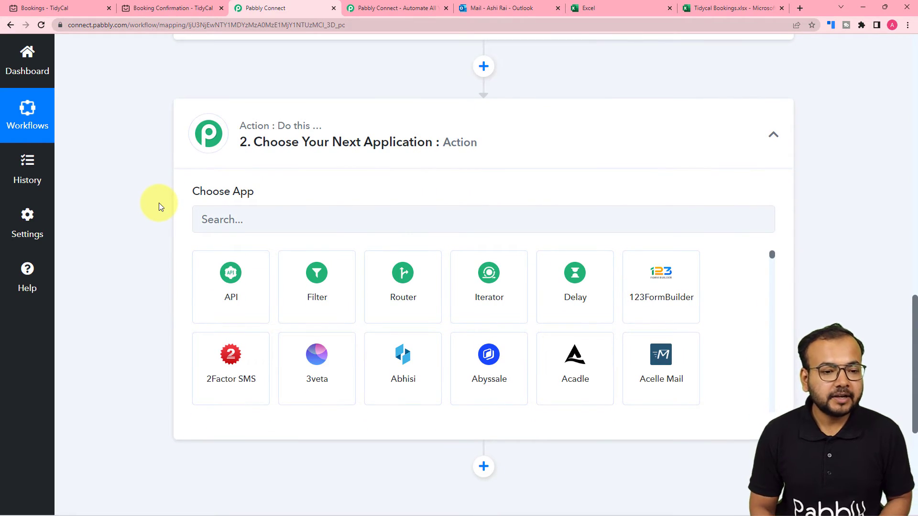
{"action": "left_click", "coordinate": [725, 7]}
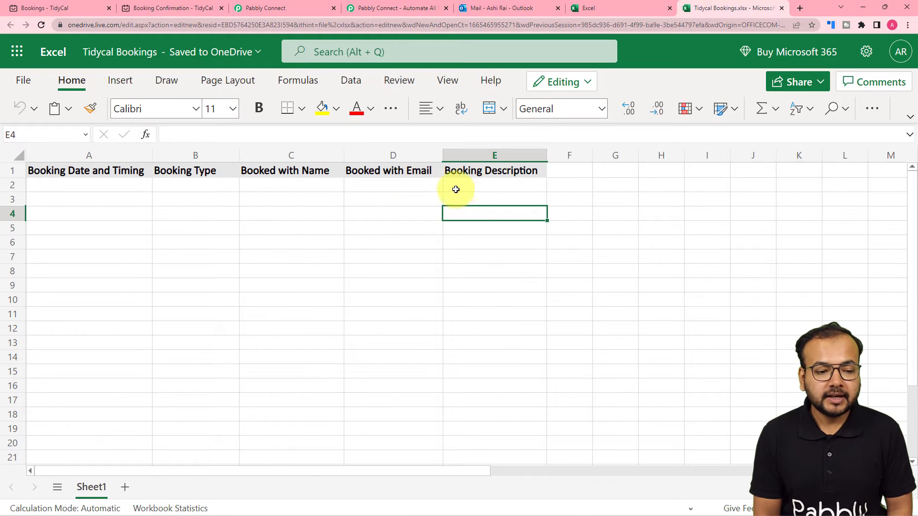
{"action": "left_click", "coordinate": [262, 8]}
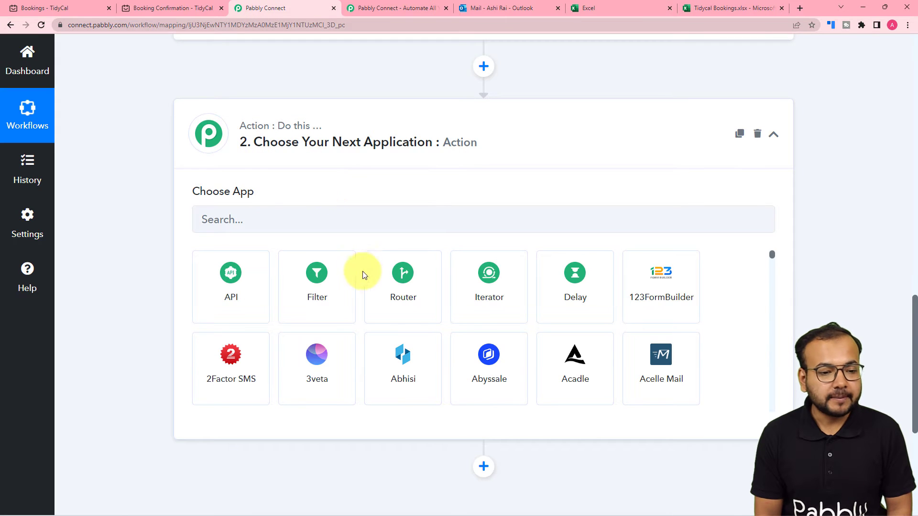
Compare the Starts At value in the trigger response with the meeting date and time on the TidyCal booking confirmation page
{"action": "scroll", "coordinate": [364, 275], "scroll_direction": "up", "scroll_amount": 3}
{"action": "scroll", "coordinate": [365, 275], "scroll_direction": "up", "scroll_amount": 6}
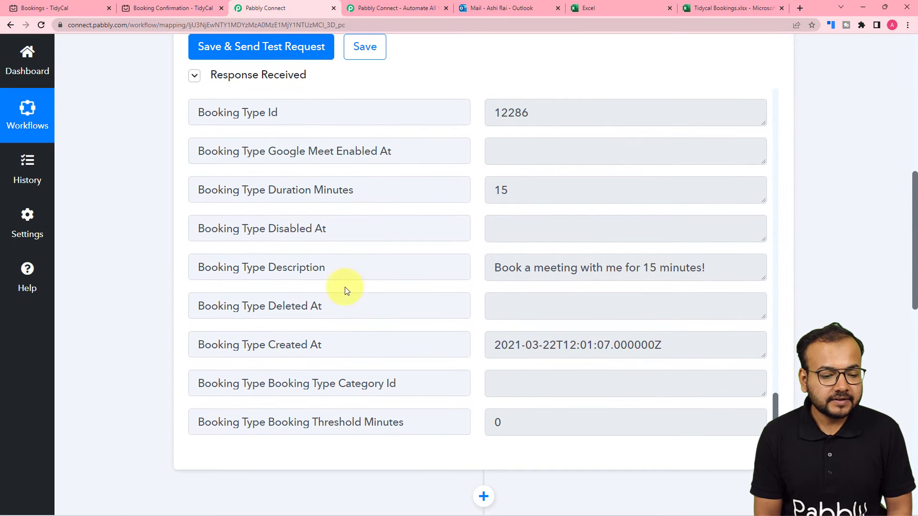
{"action": "scroll", "coordinate": [266, 316], "scroll_direction": "up", "scroll_amount": 15}
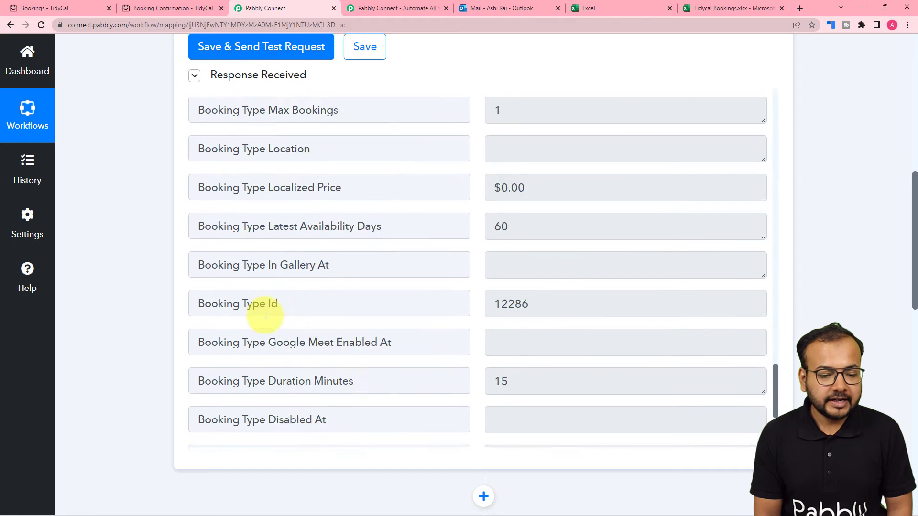
{"action": "scroll", "coordinate": [262, 315], "scroll_direction": "up", "scroll_amount": 10}
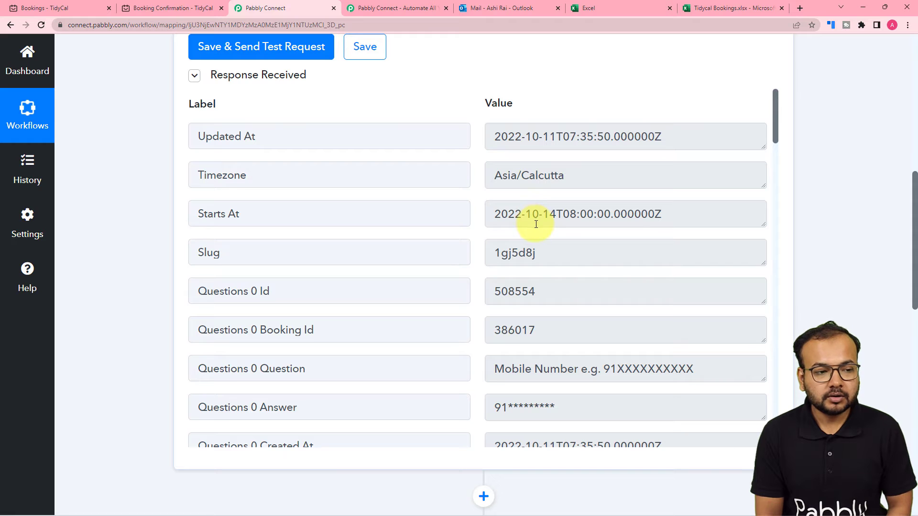
{"action": "left_click", "coordinate": [173, 9]}
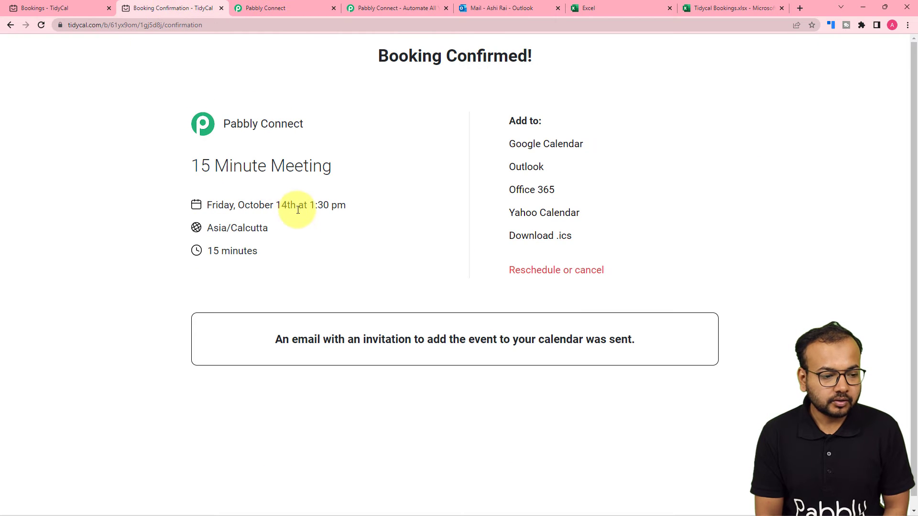
{"action": "left_click", "coordinate": [293, 8]}
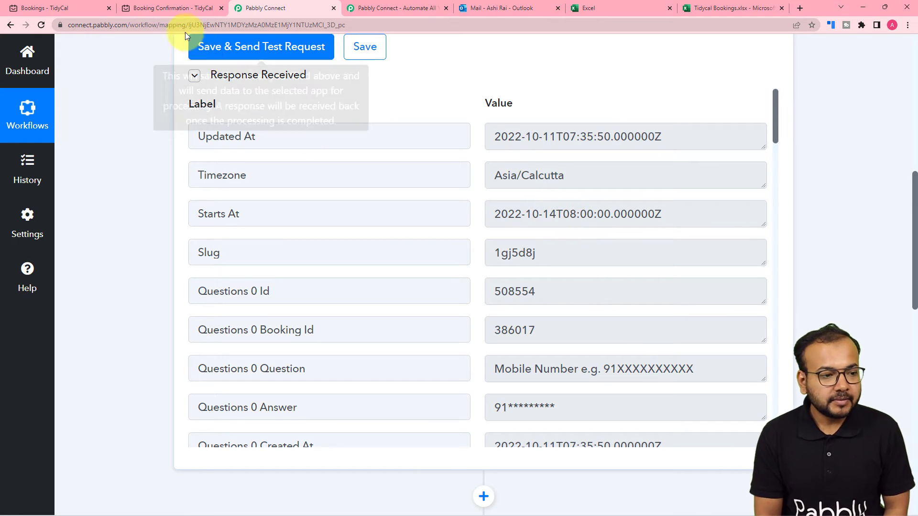
{"action": "left_click", "coordinate": [161, 9]}
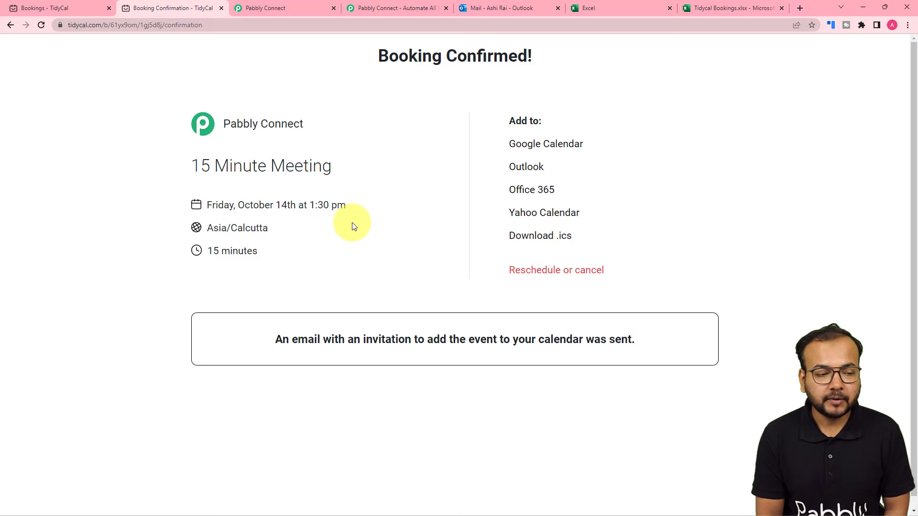
{"action": "left_click", "coordinate": [289, 8]}
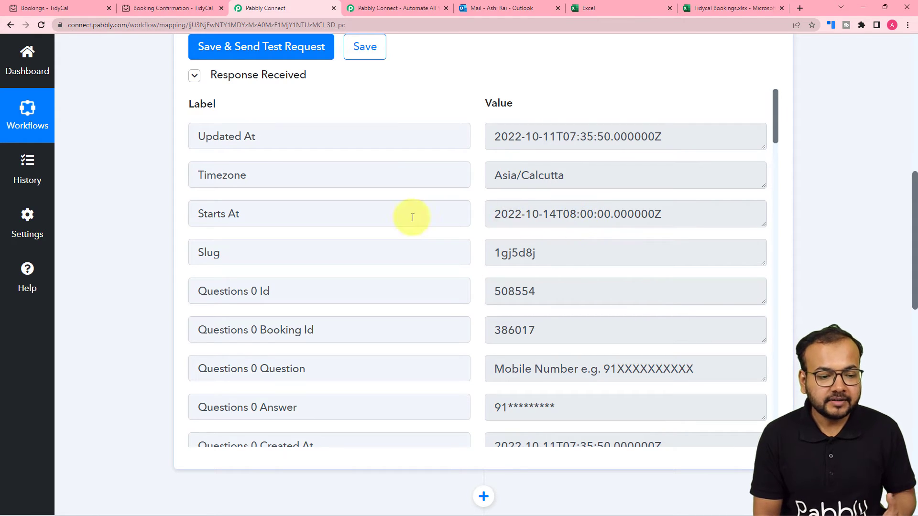
Set the action step to Date/Time Formatter by Pabbly with the Format Date with Time Zone event and connect it
{"action": "scroll", "coordinate": [141, 261], "scroll_direction": "down", "scroll_amount": 10}
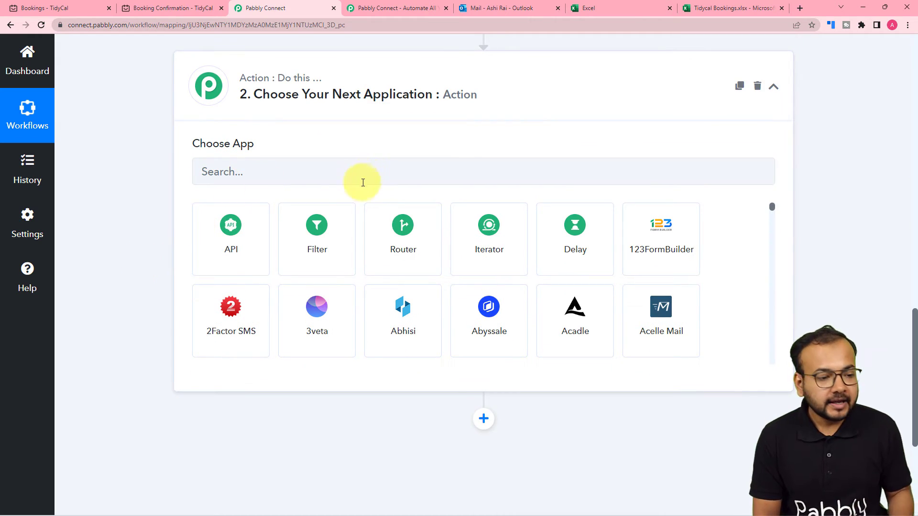
{"action": "left_click", "coordinate": [299, 182]}
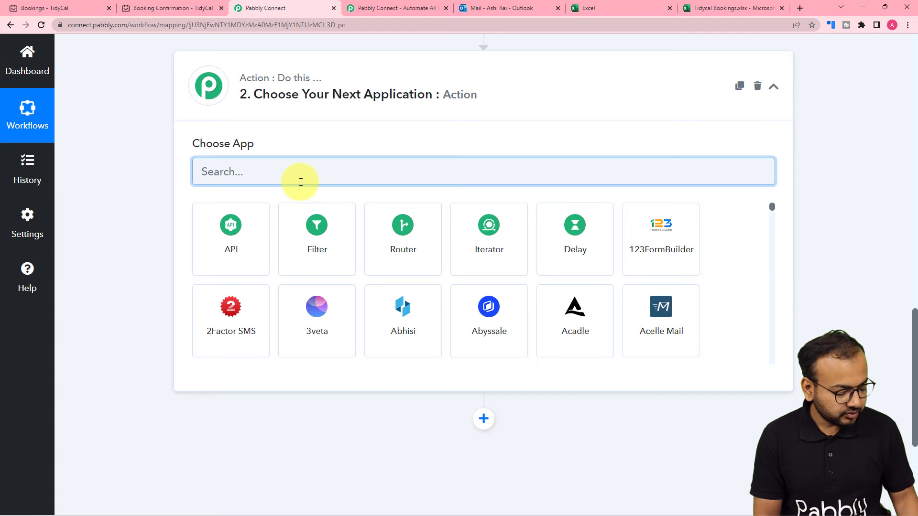
{"action": "type", "text": "date"}
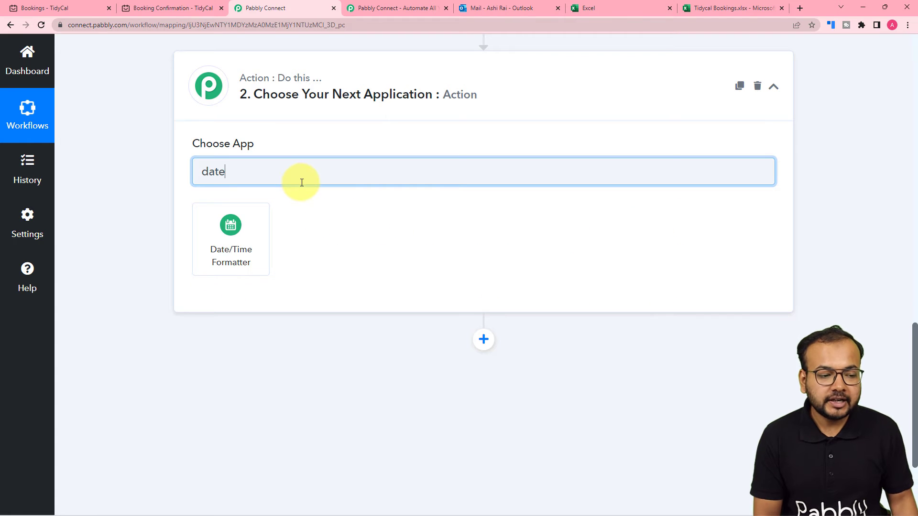
{"action": "left_click", "coordinate": [245, 237]}
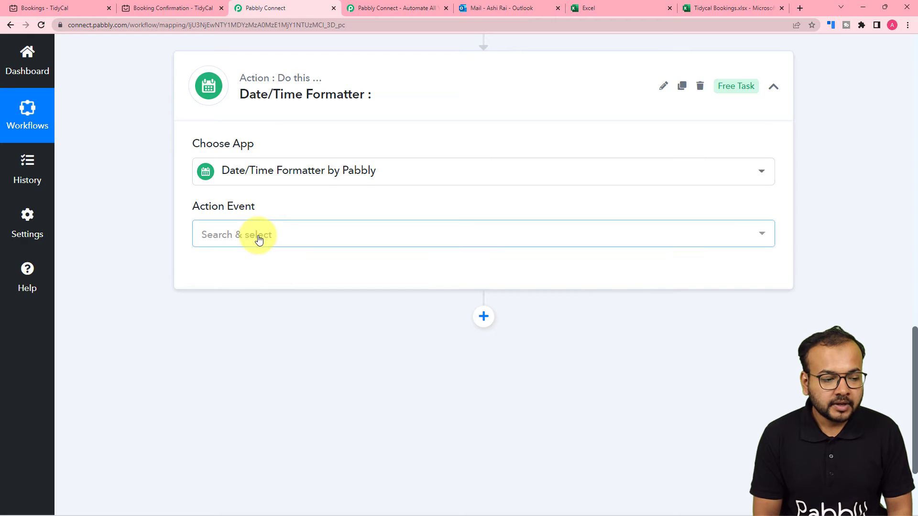
{"action": "left_click", "coordinate": [259, 238]}
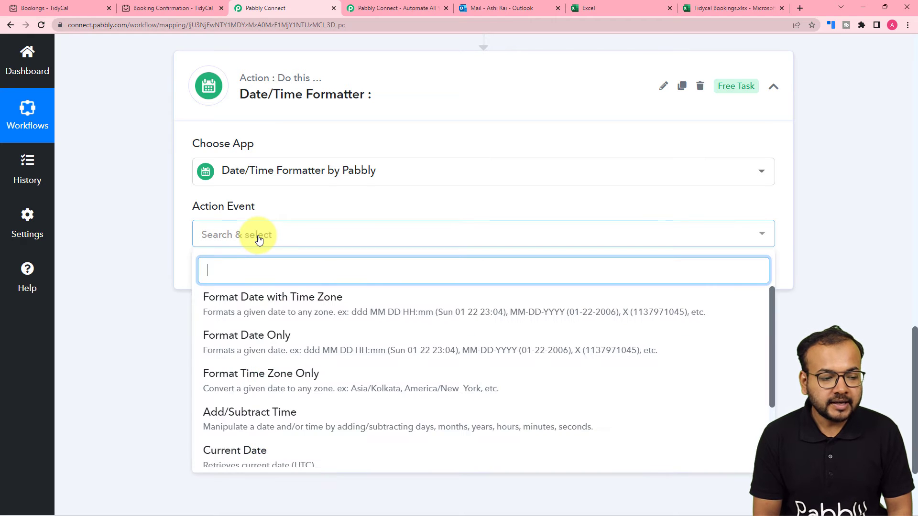
{"action": "left_click", "coordinate": [294, 307]}
{"action": "left_click", "coordinate": [222, 283]}
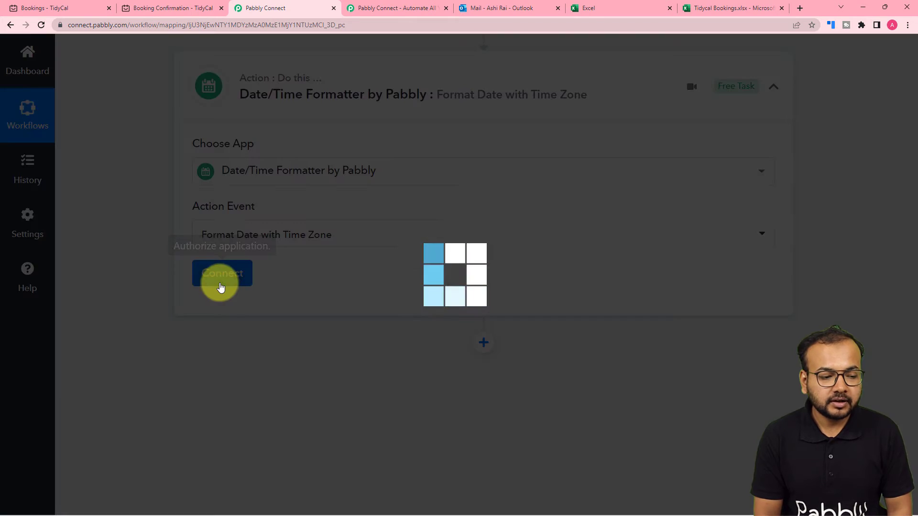
Map the Starts At value from the Tidycal New Booking trigger into the formatter's Date field
{"action": "scroll", "coordinate": [221, 283], "scroll_direction": "down", "scroll_amount": 3}
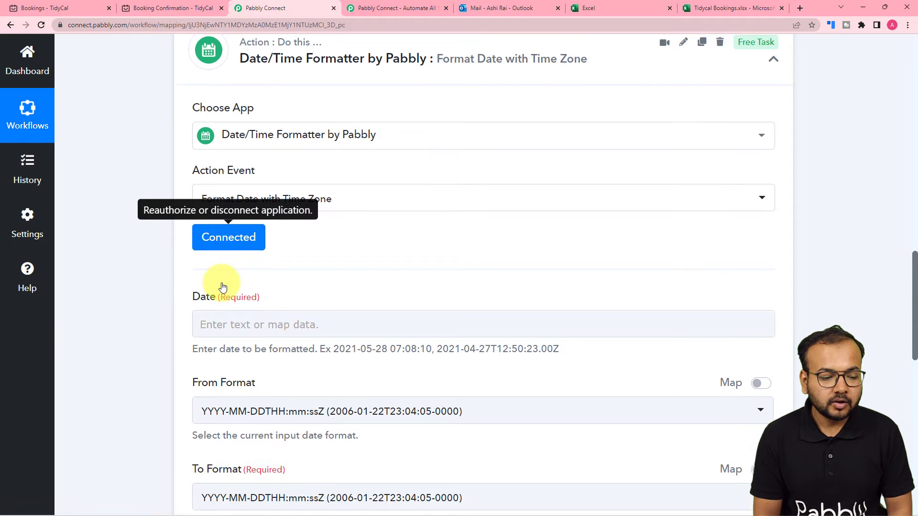
{"action": "scroll", "coordinate": [221, 283], "scroll_direction": "down", "scroll_amount": 1}
{"action": "left_click", "coordinate": [221, 163]}
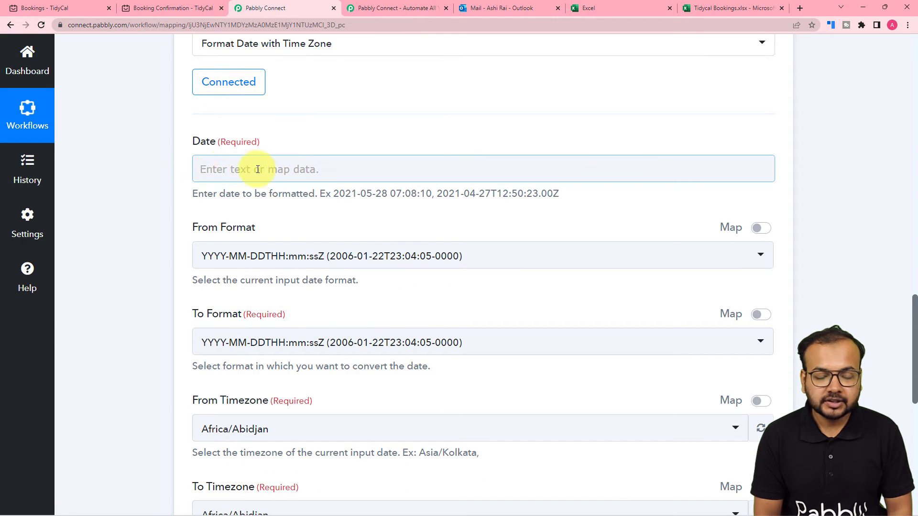
{"action": "scroll", "coordinate": [196, 216], "scroll_direction": "up", "scroll_amount": 12}
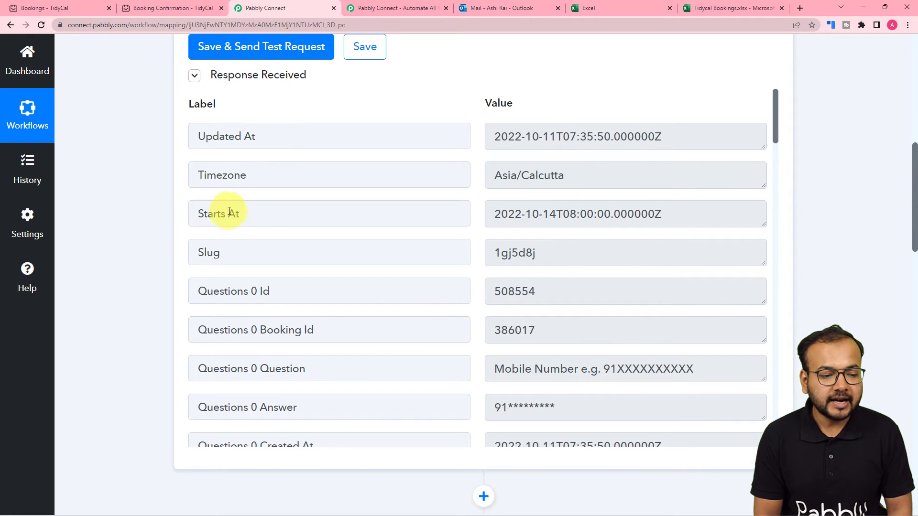
{"action": "scroll", "coordinate": [161, 215], "scroll_direction": "down", "scroll_amount": 12}
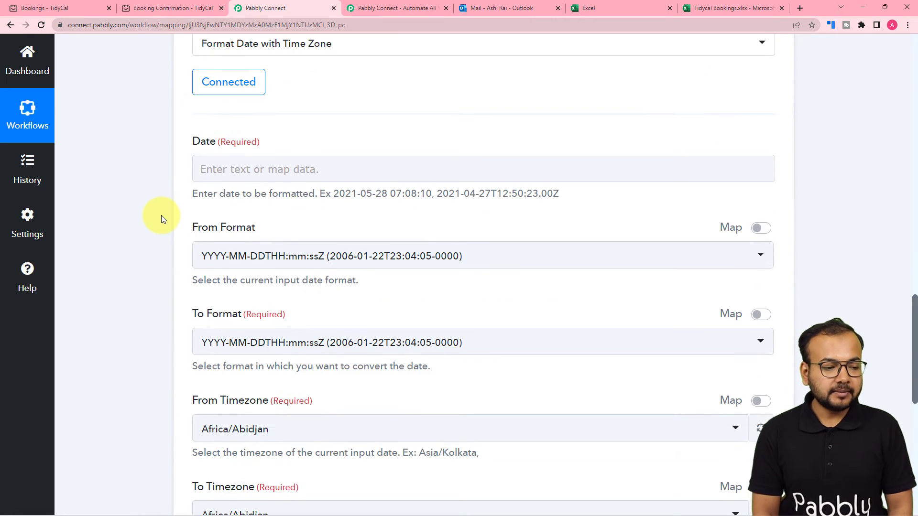
{"action": "left_click", "coordinate": [208, 172]}
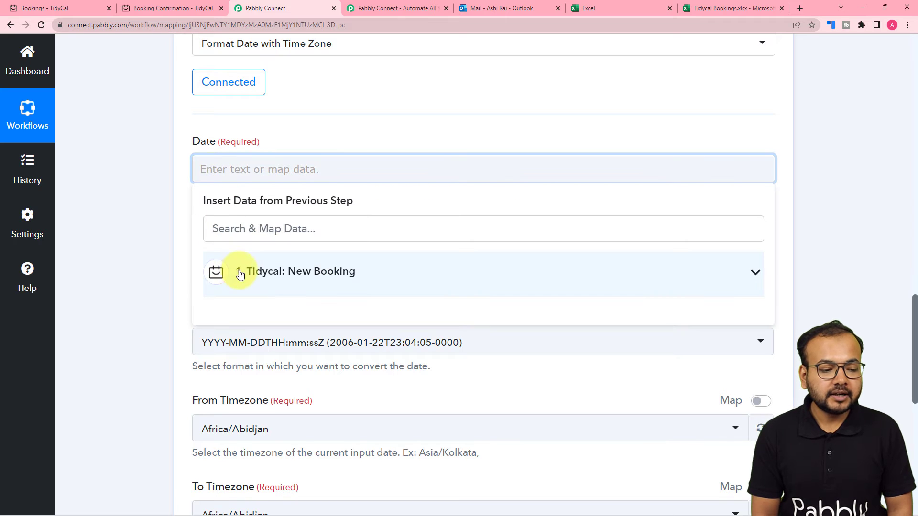
{"action": "left_click", "coordinate": [287, 283]}
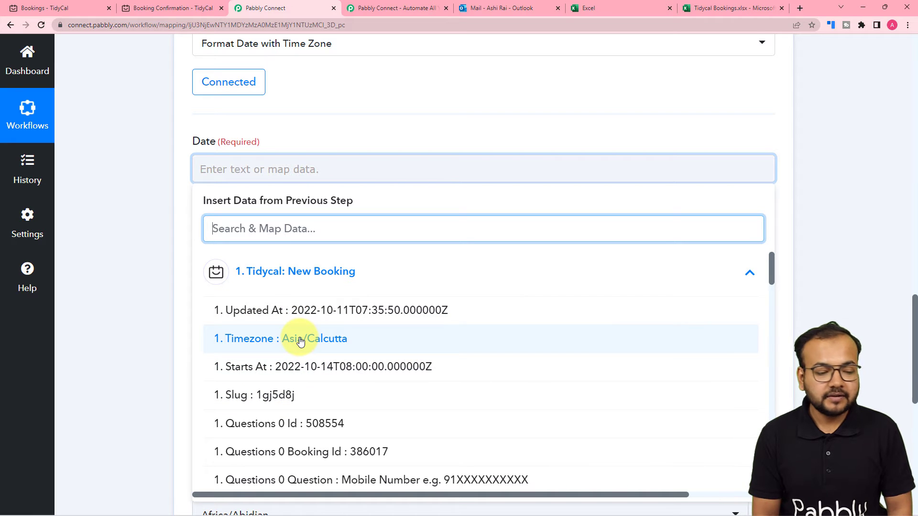
{"action": "left_click", "coordinate": [251, 371]}
{"action": "left_click", "coordinate": [167, 250]}
{"action": "scroll", "coordinate": [167, 251], "scroll_direction": "down", "scroll_amount": 3}
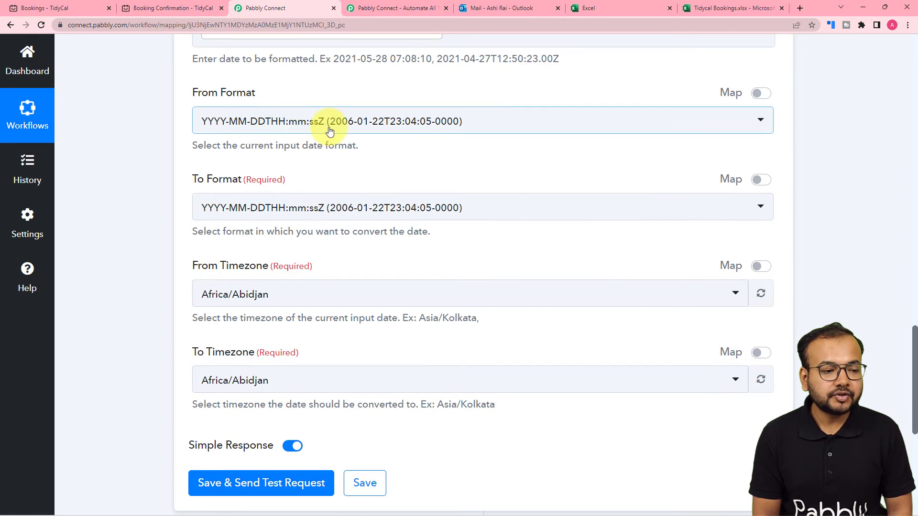
{"action": "scroll", "coordinate": [269, 137], "scroll_direction": "up", "scroll_amount": 2}
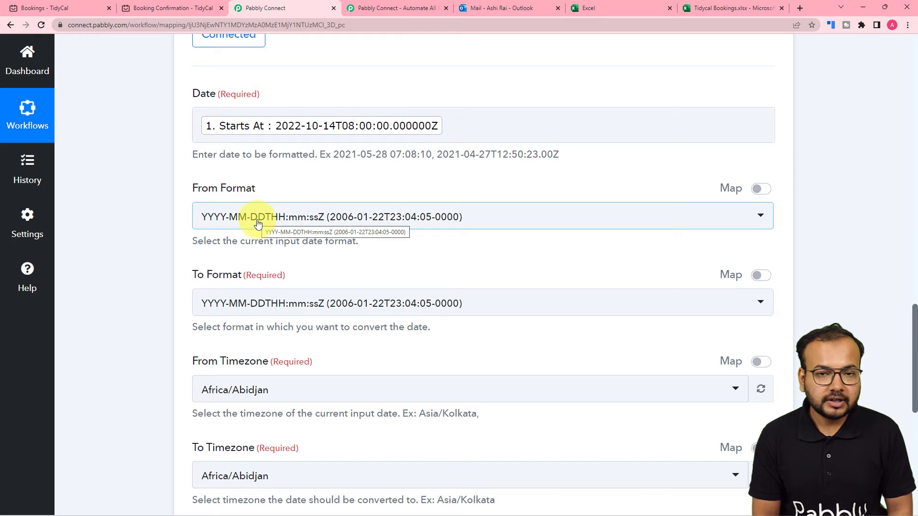
Set the formatter's To Format to ddd MMM DD HH:mm (Sun Jan 22 23:04)
{"action": "scroll", "coordinate": [197, 193], "scroll_direction": "down", "scroll_amount": 1}
{"action": "scroll", "coordinate": [197, 194], "scroll_direction": "down", "scroll_amount": 3}
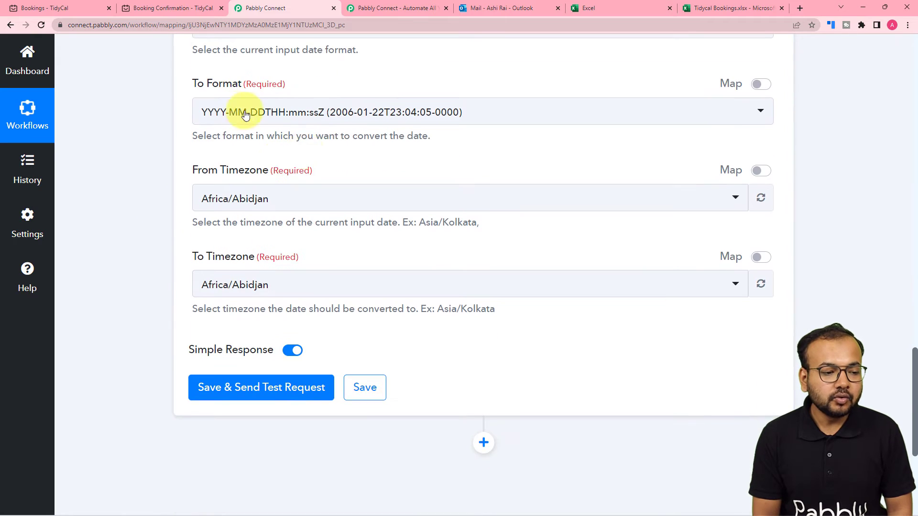
{"action": "left_click", "coordinate": [327, 123]}
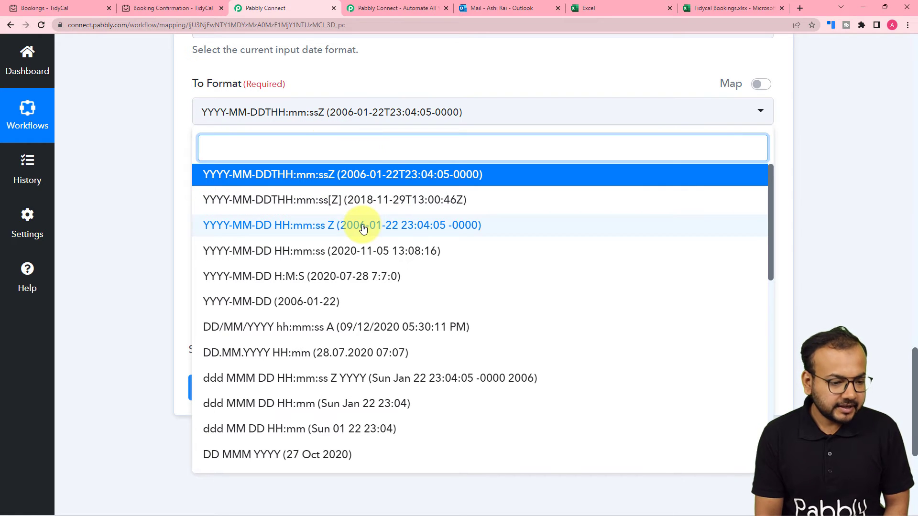
{"action": "scroll", "coordinate": [341, 338], "scroll_direction": "down", "scroll_amount": 2}
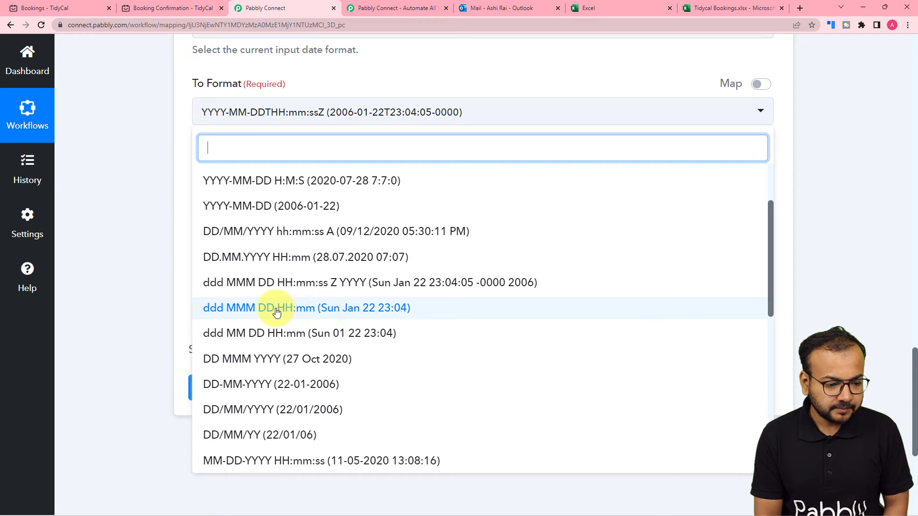
{"action": "left_click", "coordinate": [301, 308]}
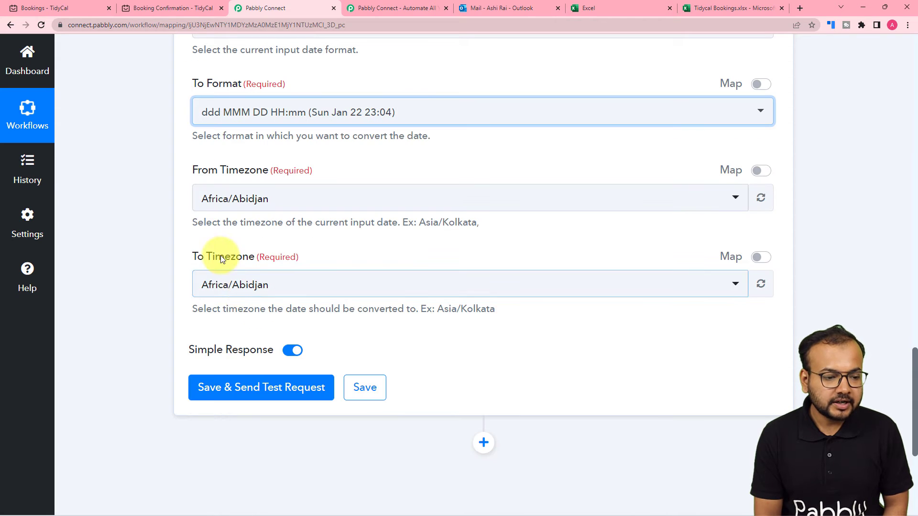
Set the formatter's From Timezone to Etc/UTC
{"action": "scroll", "coordinate": [172, 189], "scroll_direction": "down", "scroll_amount": 1}
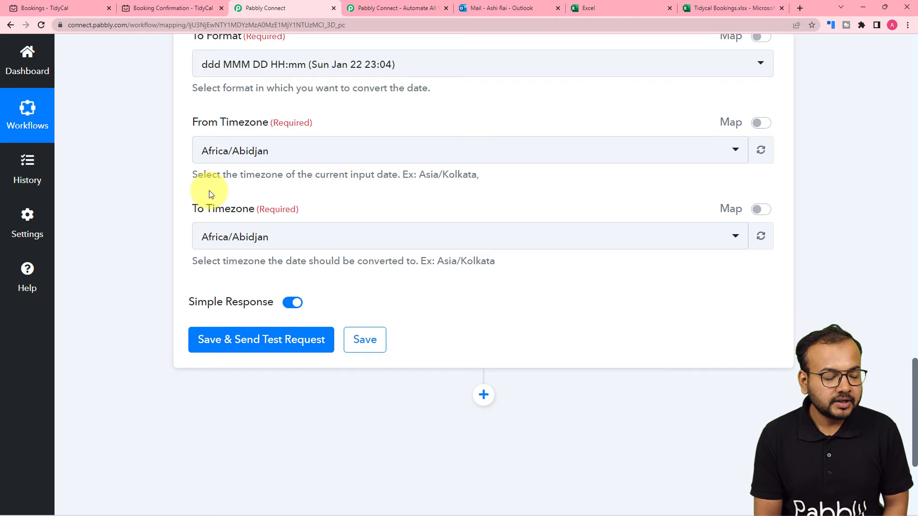
{"action": "left_click", "coordinate": [261, 152]}
{"action": "type", "text": "ut"}
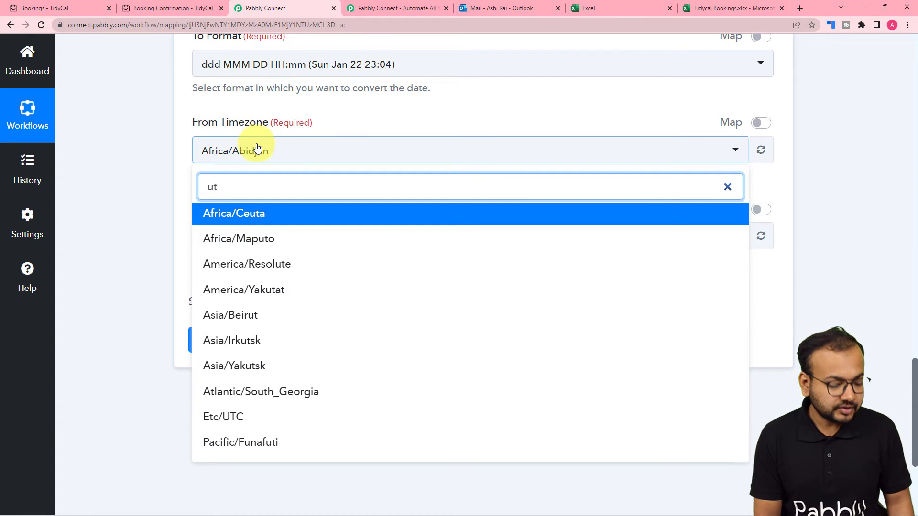
{"action": "type", "text": "c"}
{"action": "left_click", "coordinate": [228, 213]}
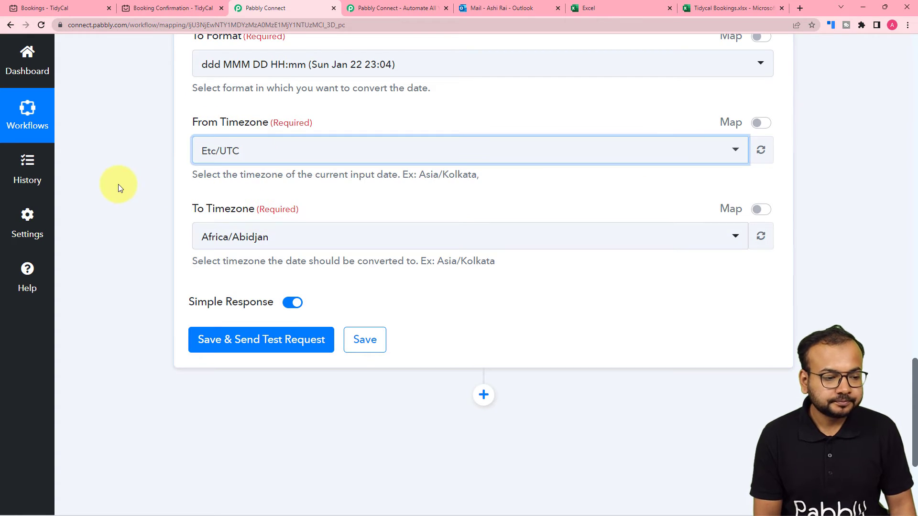
Check the meeting's time zone on the TidyCal booking confirmation page and set the formatter's To Timezone to Asia/Kolkata
{"action": "scroll", "coordinate": [124, 190], "scroll_direction": "down", "scroll_amount": 2}
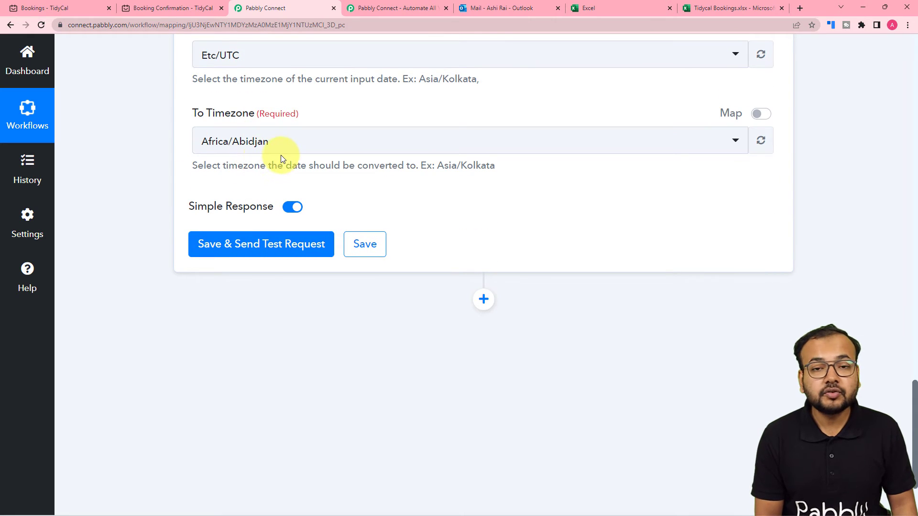
{"action": "left_click", "coordinate": [318, 152]}
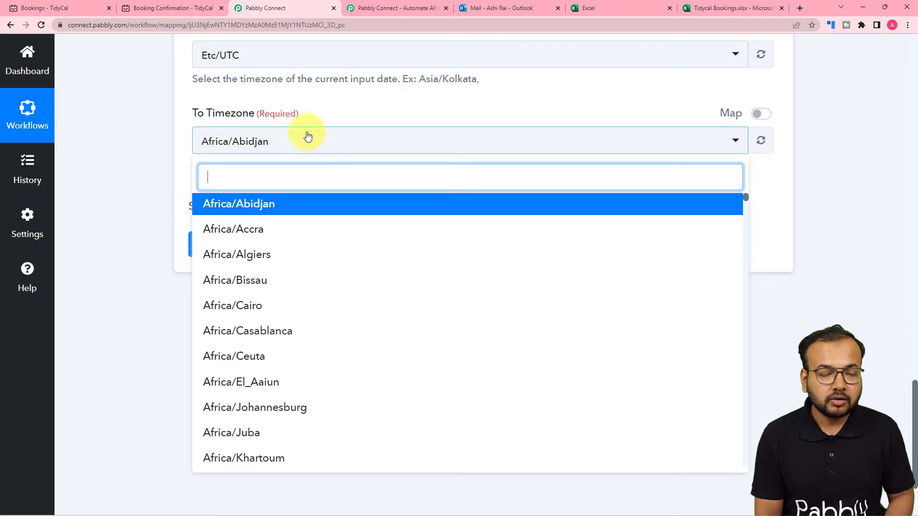
{"action": "left_click", "coordinate": [160, 7]}
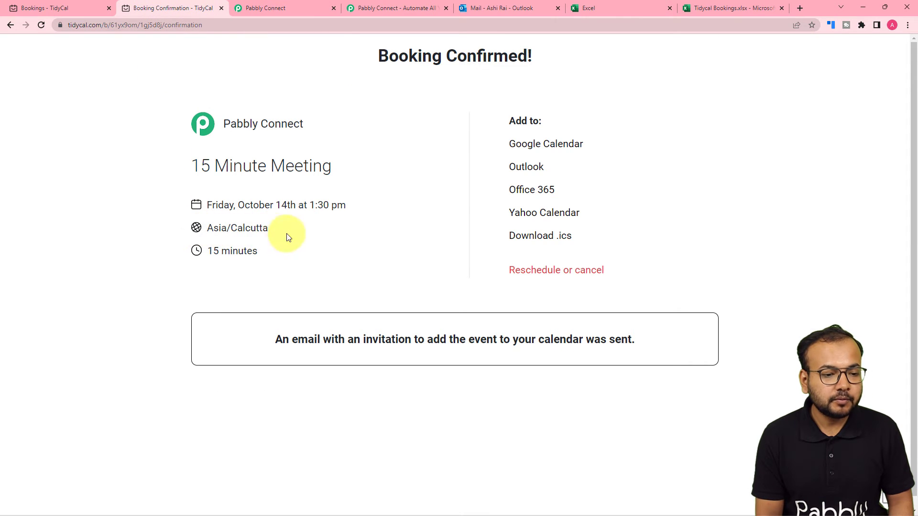
{"action": "left_click", "coordinate": [281, 8]}
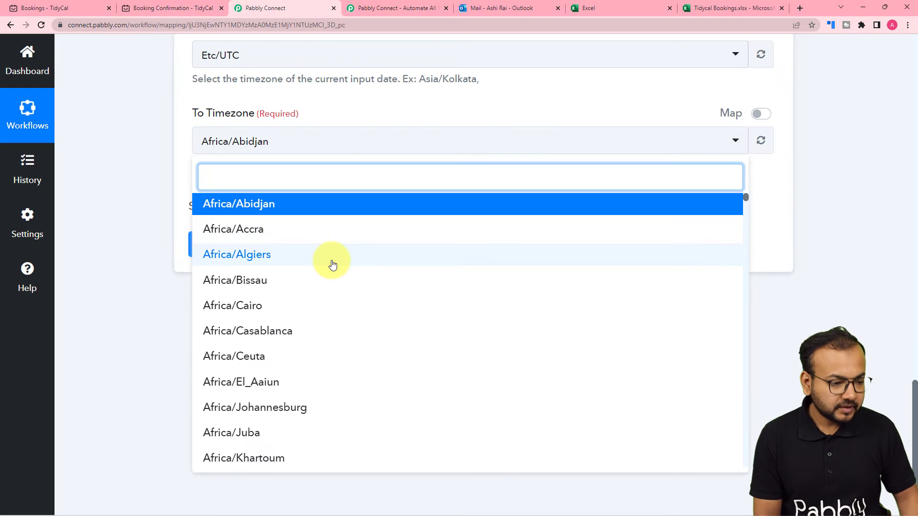
{"action": "type", "text": "kol"}
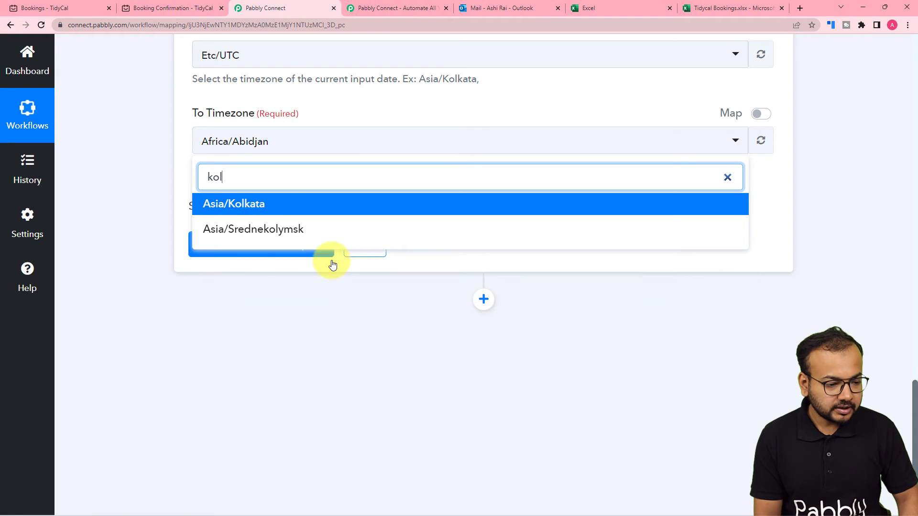
{"action": "left_click", "coordinate": [279, 205]}
Save the formatter step with a test request and compare its result with the meeting time on the TidyCal booking confirmation page
{"action": "left_click", "coordinate": [192, 245]}
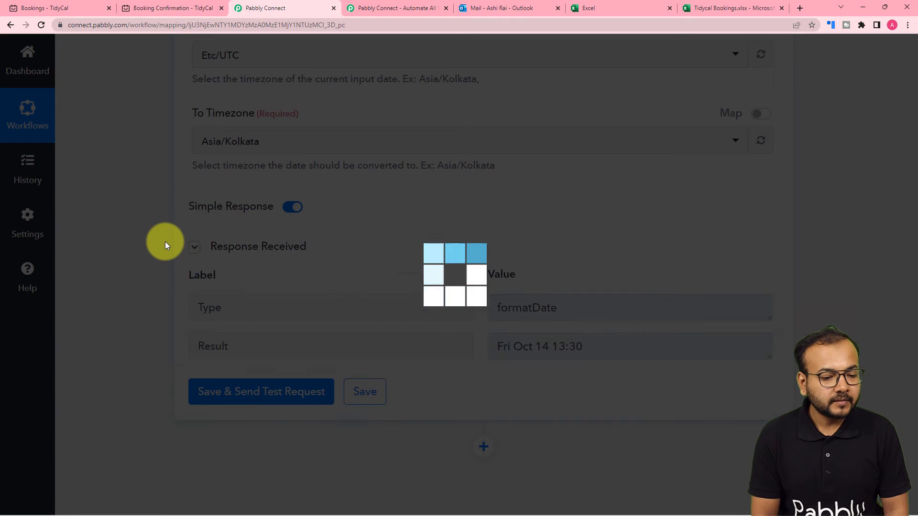
{"action": "scroll", "coordinate": [165, 245], "scroll_direction": "down", "scroll_amount": 2}
{"action": "scroll", "coordinate": [164, 241], "scroll_direction": "down", "scroll_amount": 2}
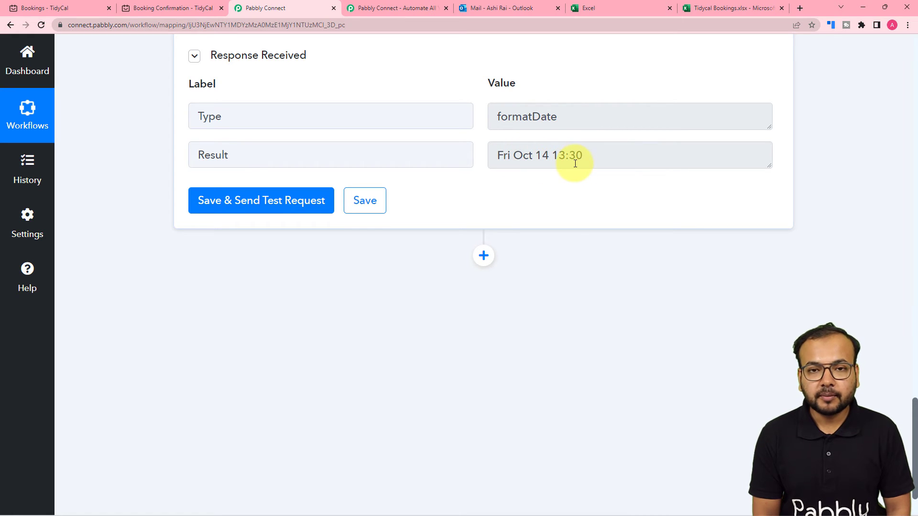
{"action": "left_click", "coordinate": [144, 8]}
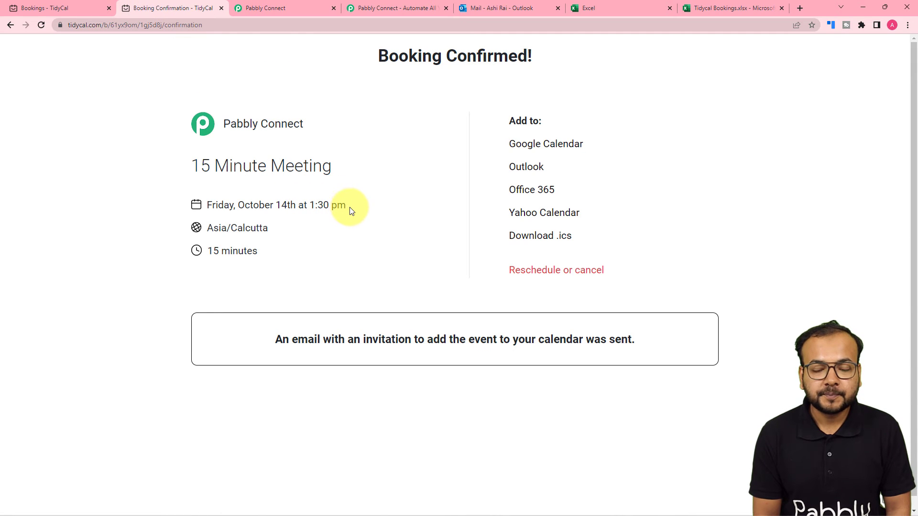
{"action": "left_click", "coordinate": [308, 5]}
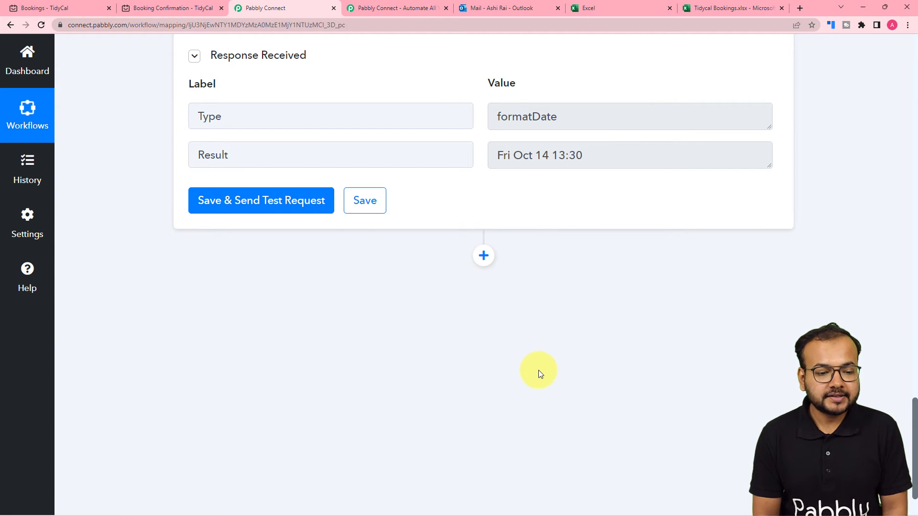
Add a Microsoft Excel action step after the formatter with the Add Row To Worksheet event
{"action": "left_click", "coordinate": [483, 255]}
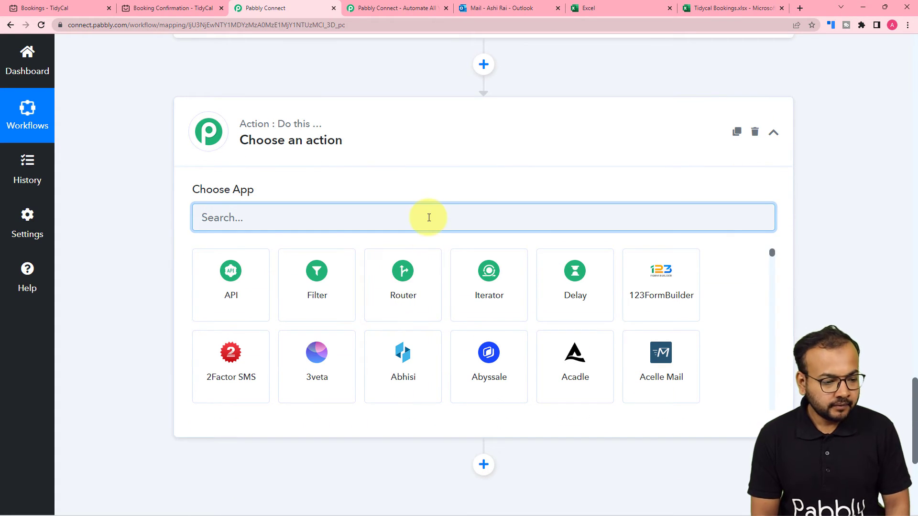
{"action": "type", "text": "e"}
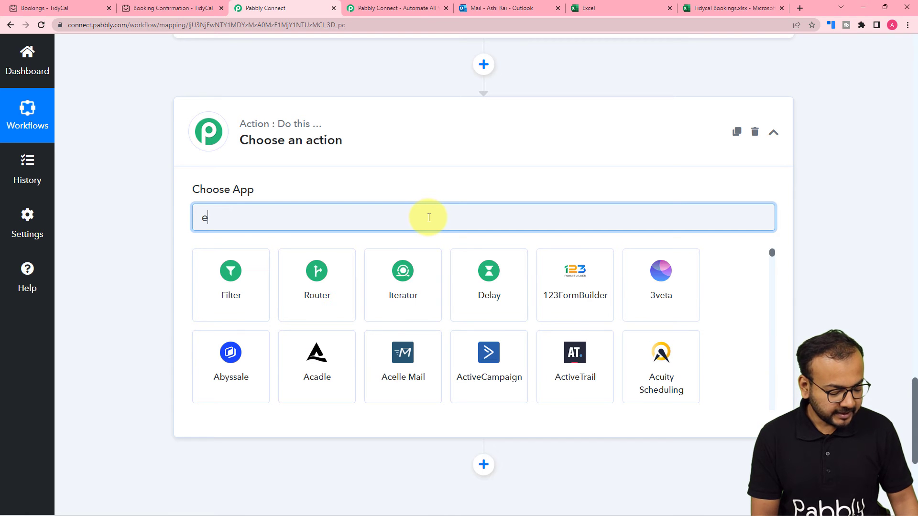
{"action": "type", "text": "xc"}
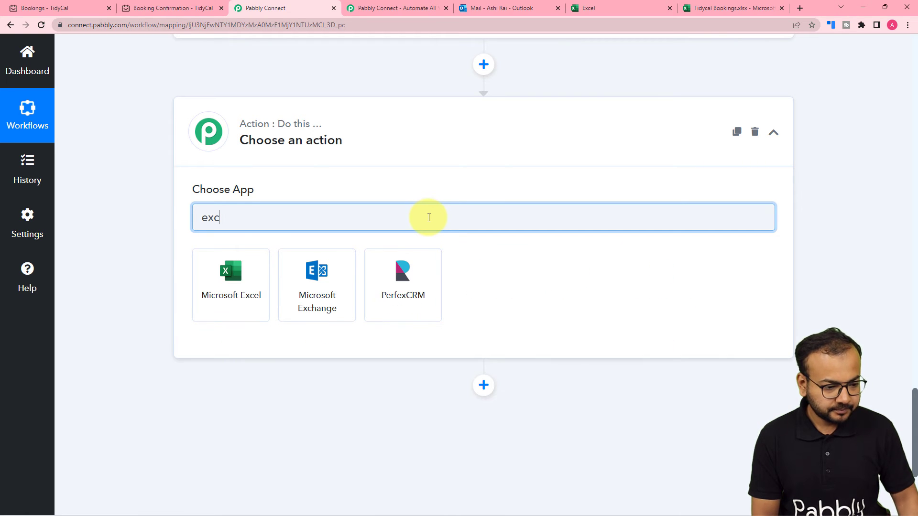
{"action": "left_click", "coordinate": [246, 290]}
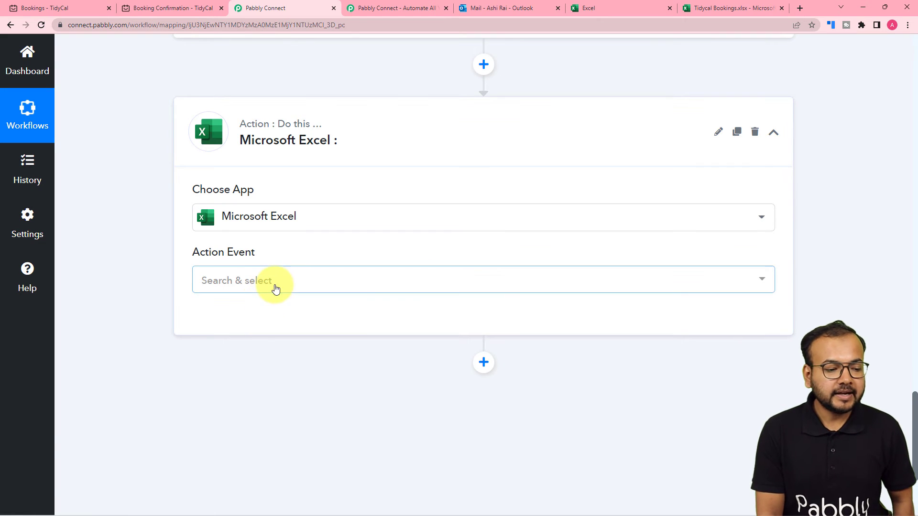
{"action": "left_click", "coordinate": [272, 286]}
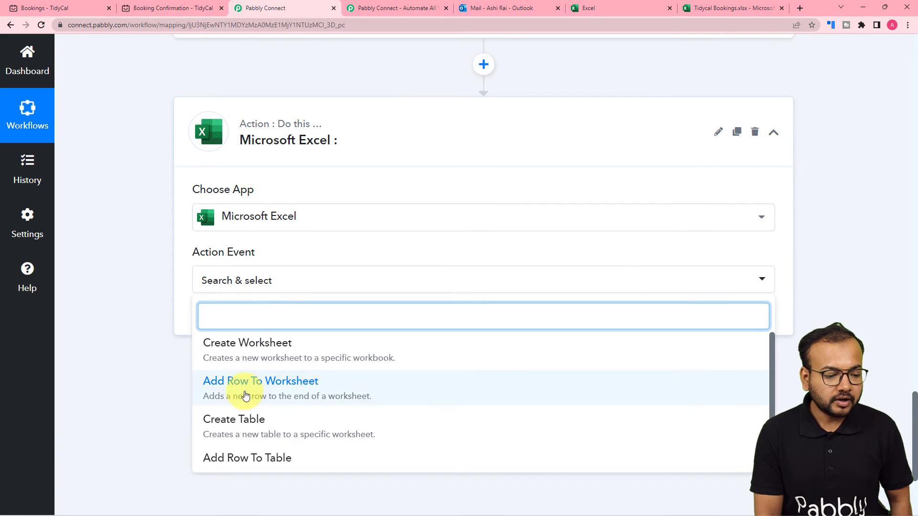
{"action": "scroll", "coordinate": [285, 397], "scroll_direction": "down", "scroll_amount": 2}
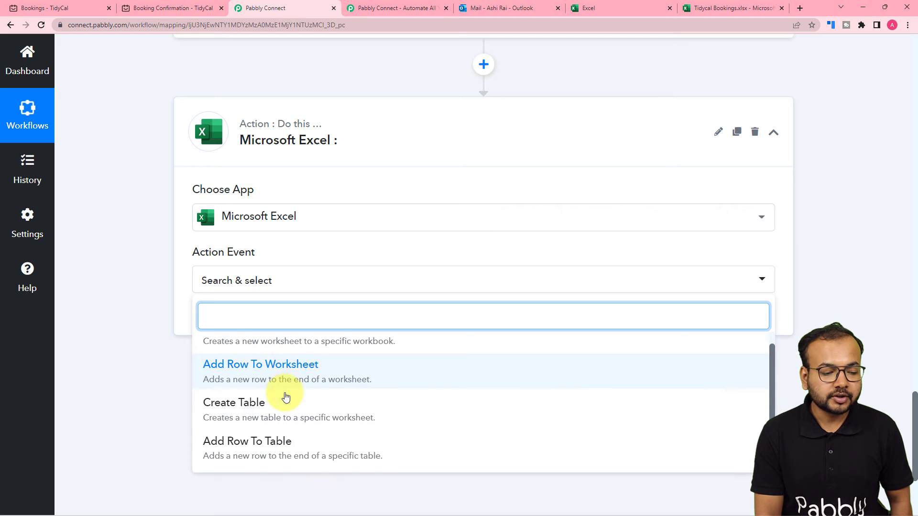
{"action": "scroll", "coordinate": [248, 362], "scroll_direction": "up", "scroll_amount": 2}
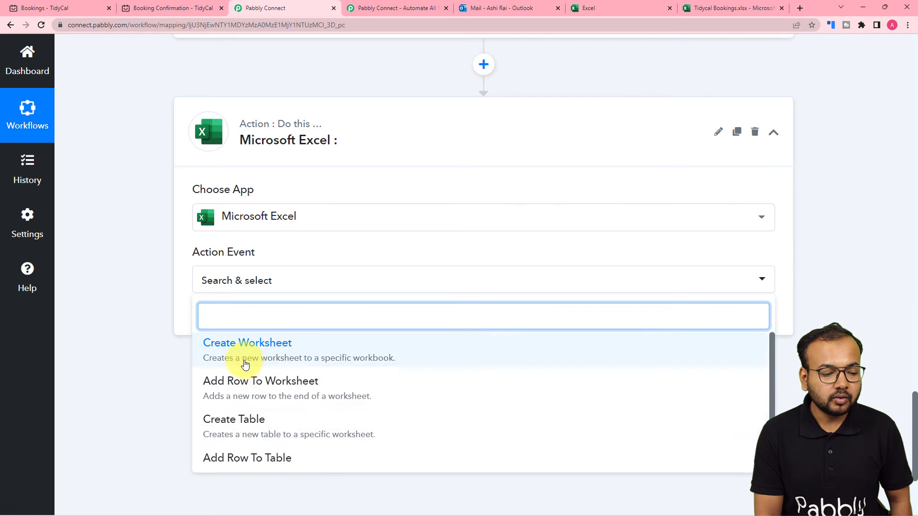
{"action": "left_click", "coordinate": [263, 385]}
Connect the action step through a new Microsoft Excel connection and grant Pabbly Connect the requested Microsoft account permissions
{"action": "left_click", "coordinate": [245, 326]}
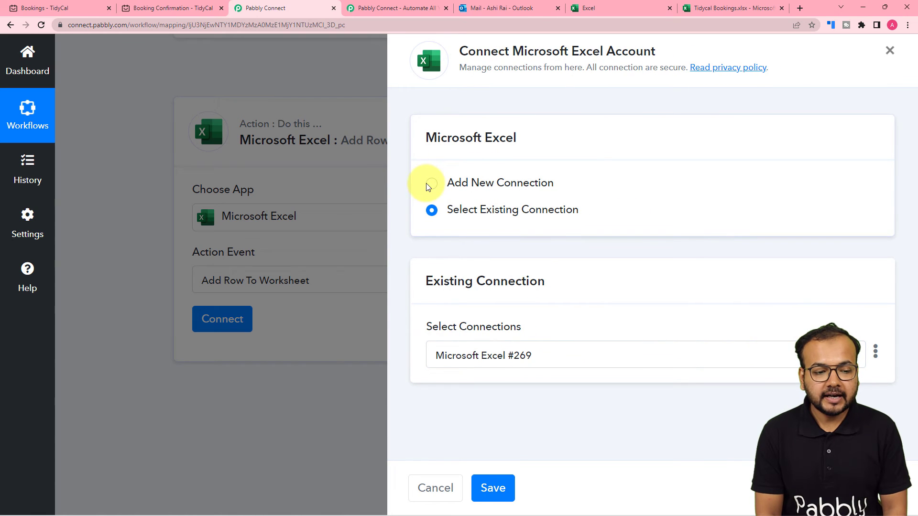
{"action": "left_click", "coordinate": [430, 185]}
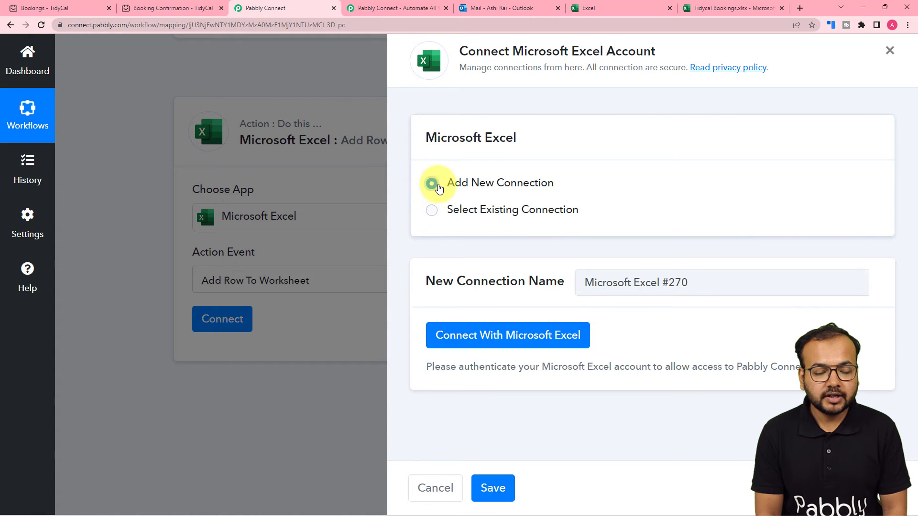
{"action": "left_click", "coordinate": [480, 338]}
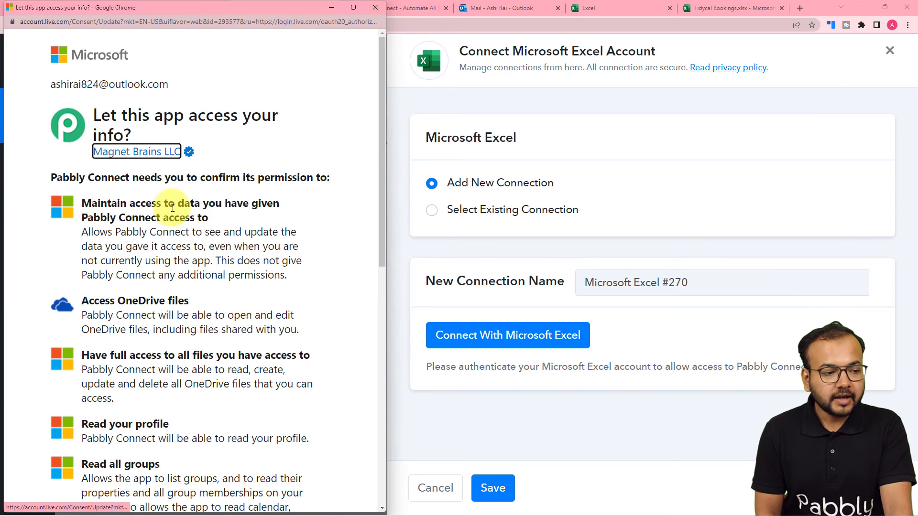
{"action": "scroll", "coordinate": [172, 214], "scroll_direction": "down", "scroll_amount": 2}
{"action": "scroll", "coordinate": [173, 214], "scroll_direction": "down", "scroll_amount": 8}
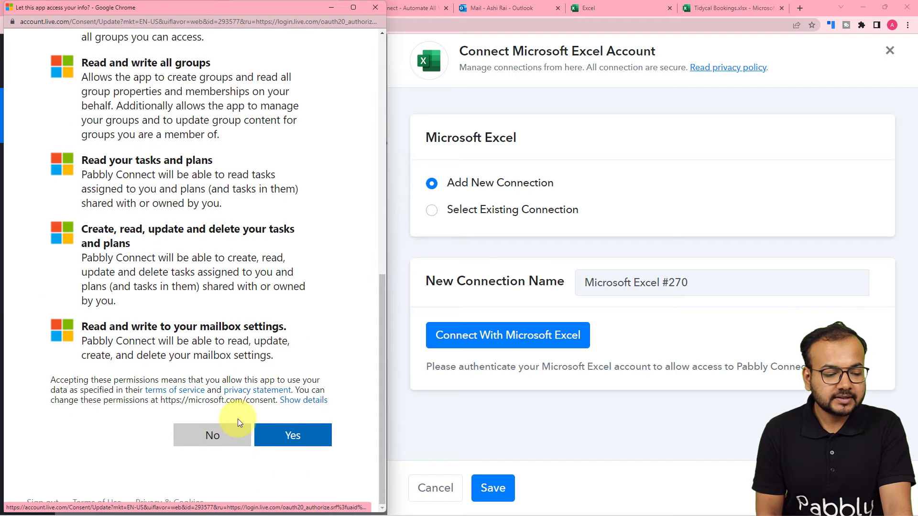
{"action": "left_click", "coordinate": [273, 436]}
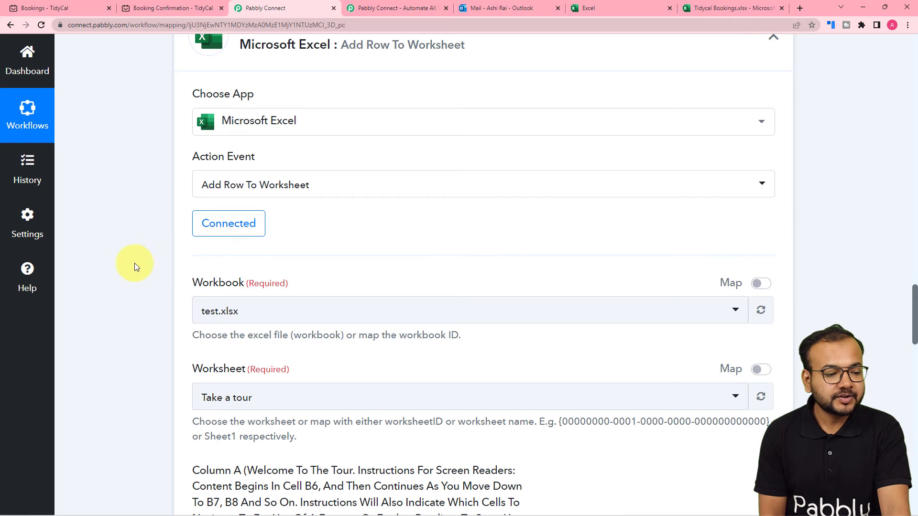
Check the booking workbook's name in Excel and select Tidycal Bookings.xlsx as the workbook for the Add Row To Worksheet action
{"action": "scroll", "coordinate": [136, 265], "scroll_direction": "down", "scroll_amount": 2}
{"action": "scroll", "coordinate": [136, 263], "scroll_direction": "down", "scroll_amount": 2}
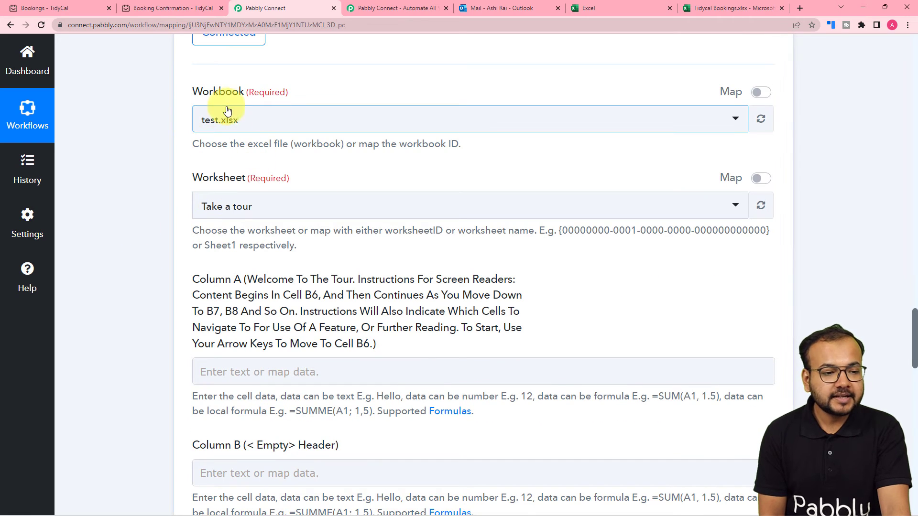
{"action": "left_click", "coordinate": [719, 8]}
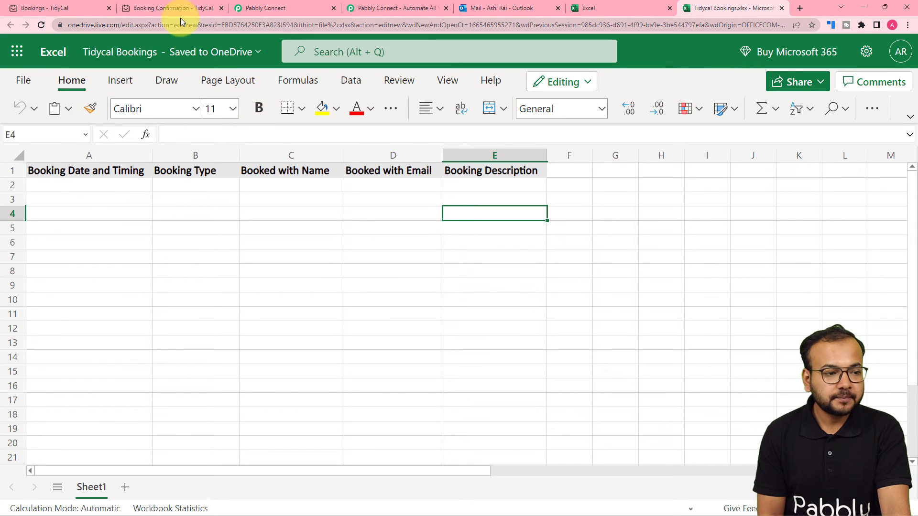
{"action": "left_click", "coordinate": [280, 2]}
{"action": "left_click", "coordinate": [292, 135]}
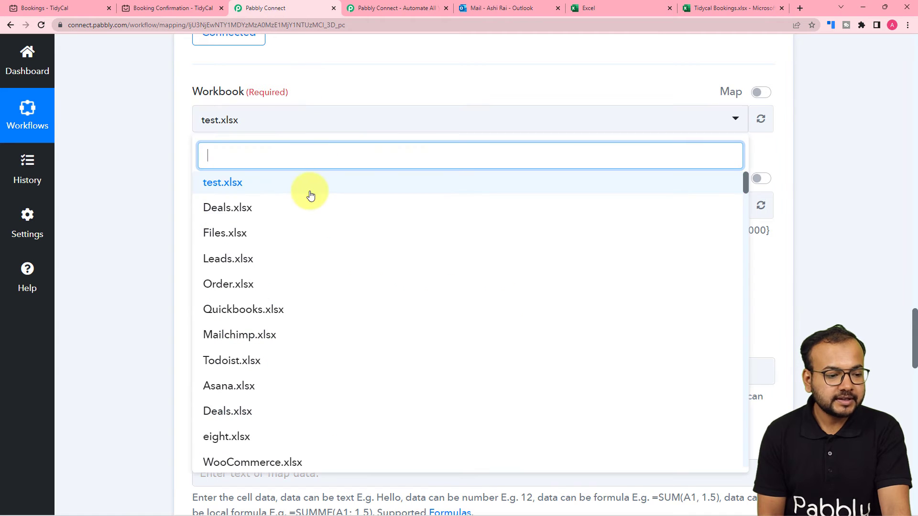
{"action": "type", "text": "tid"}
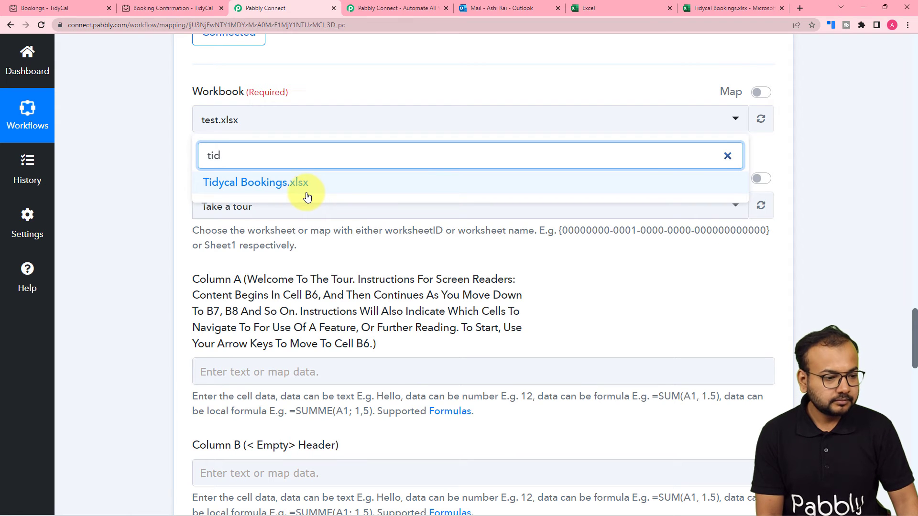
{"action": "left_click", "coordinate": [266, 183]}
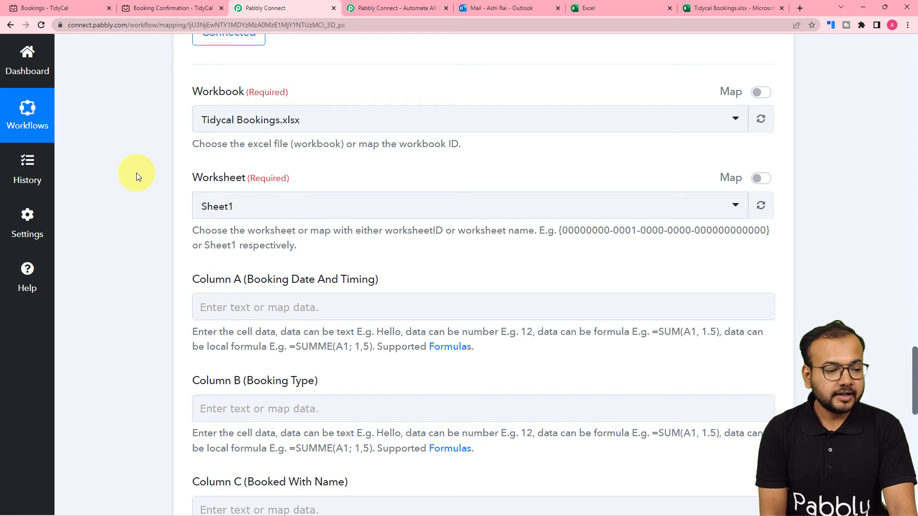
{"action": "scroll", "coordinate": [137, 173], "scroll_direction": "down", "scroll_amount": 1}
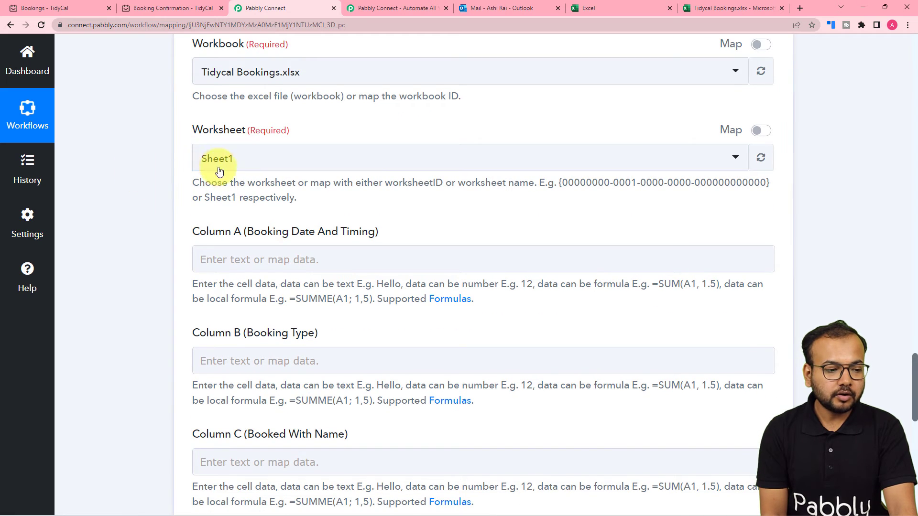
{"action": "scroll", "coordinate": [159, 186], "scroll_direction": "down", "scroll_amount": 3}
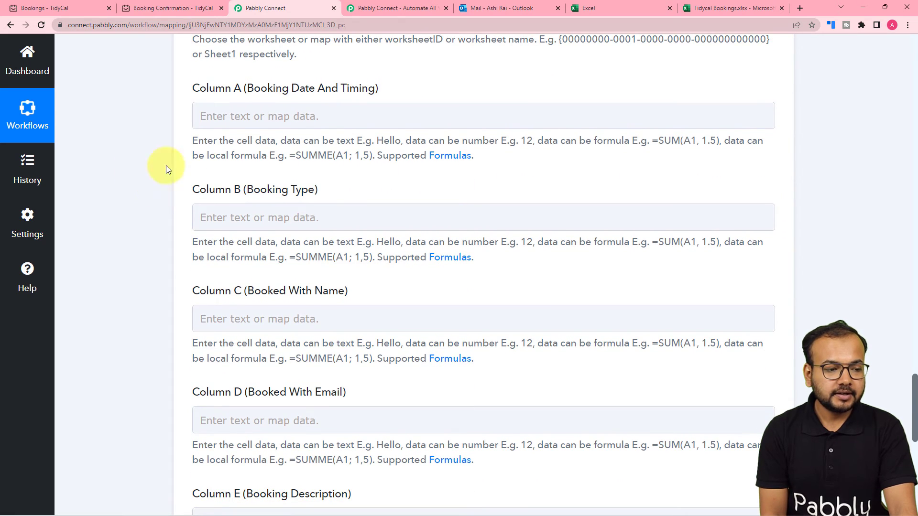
Compare the Sheet1 column fields, Column A to Column E, with the header row of the Tidycal Bookings workbook in Excel
{"action": "left_click", "coordinate": [207, 107]}
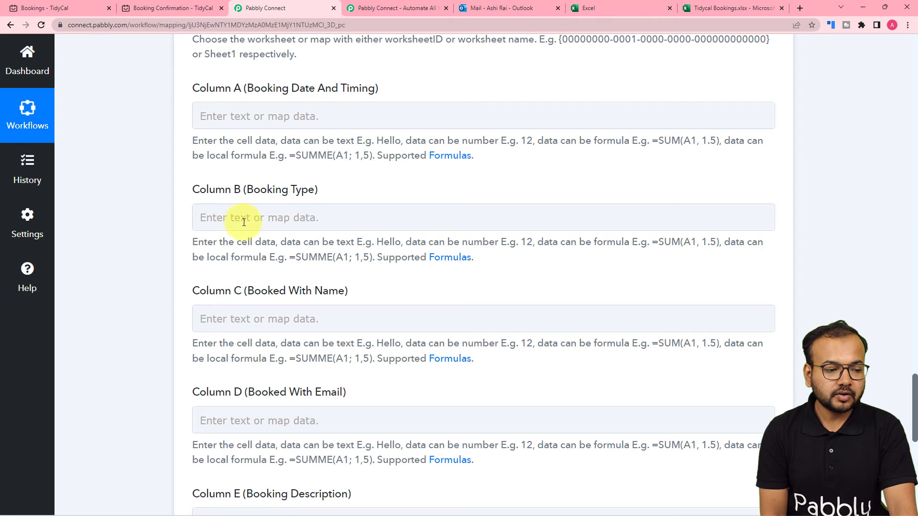
{"action": "scroll", "coordinate": [246, 229], "scroll_direction": "down", "scroll_amount": 5}
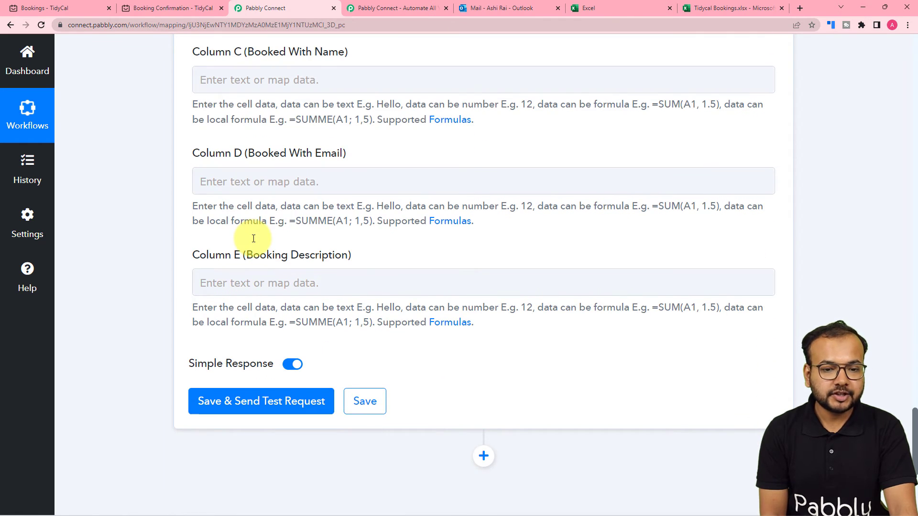
{"action": "scroll", "coordinate": [253, 239], "scroll_direction": "up", "scroll_amount": 4}
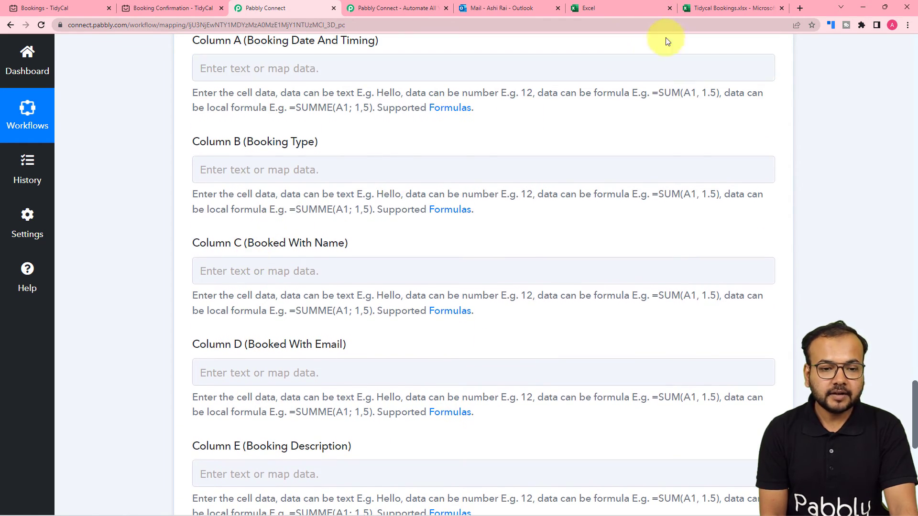
{"action": "left_click", "coordinate": [699, 9]}
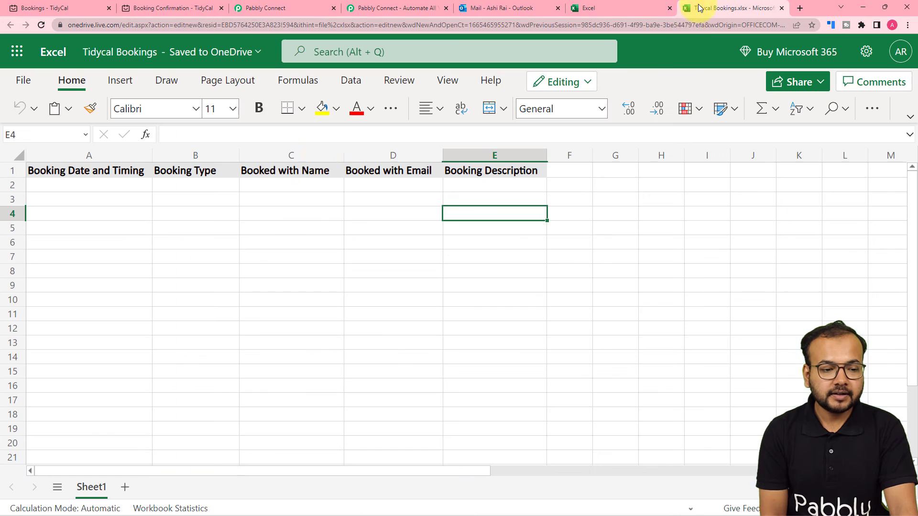
{"action": "left_click", "coordinate": [263, 11]}
{"action": "scroll", "coordinate": [310, 258], "scroll_direction": "up", "scroll_amount": 4}
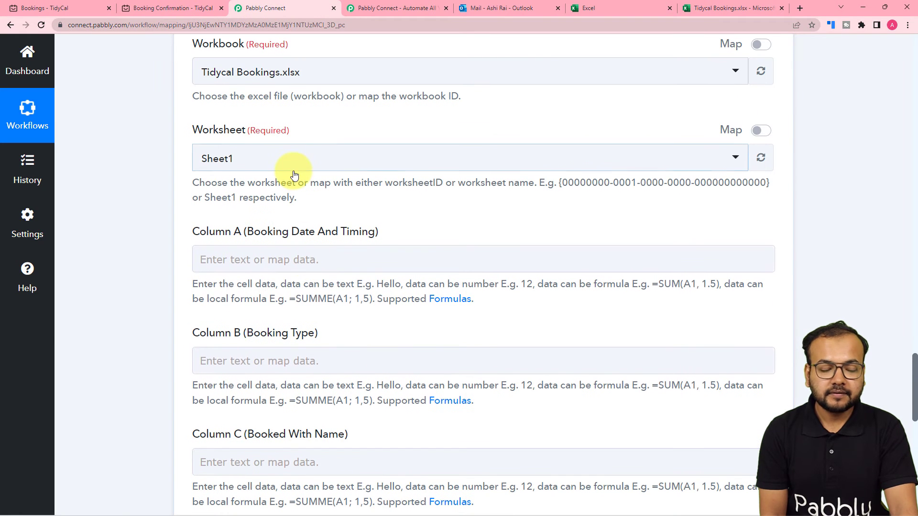
{"action": "scroll", "coordinate": [143, 258], "scroll_direction": "down", "scroll_amount": 4}
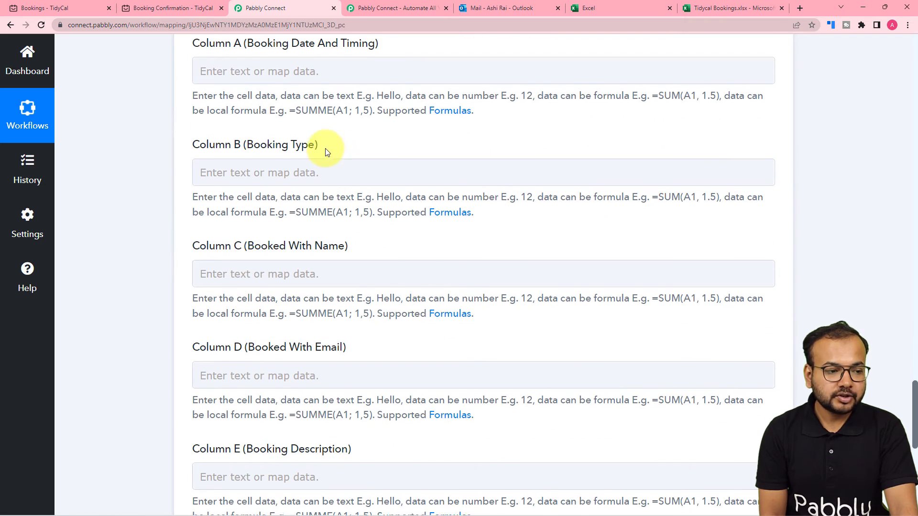
{"action": "scroll", "coordinate": [306, 155], "scroll_direction": "up", "scroll_amount": 2}
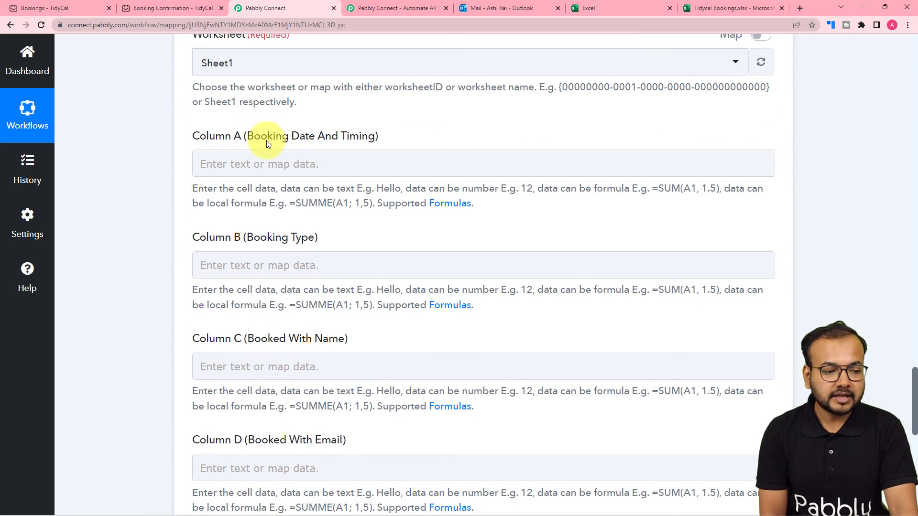
Map Column A (Booking Date And Timing) to the Result value of the Date/Time Formatter step
{"action": "left_click", "coordinate": [321, 164]}
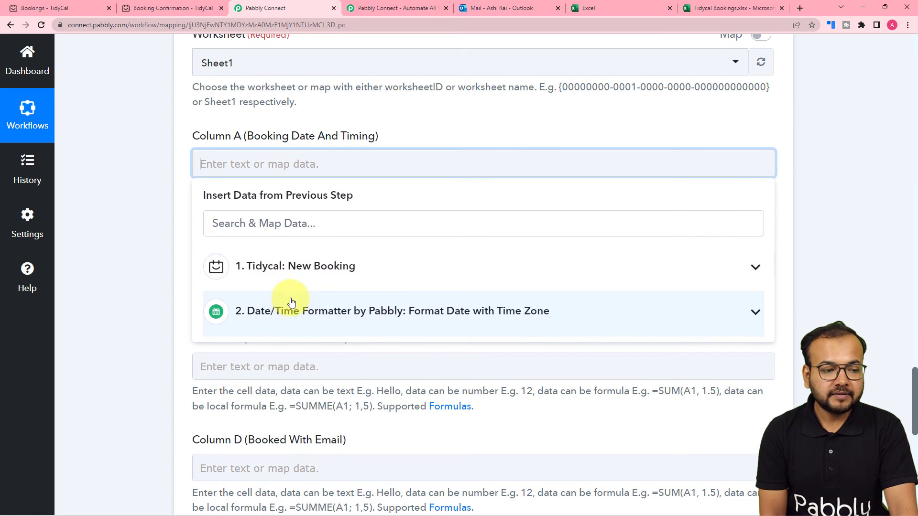
{"action": "left_click", "coordinate": [282, 311]}
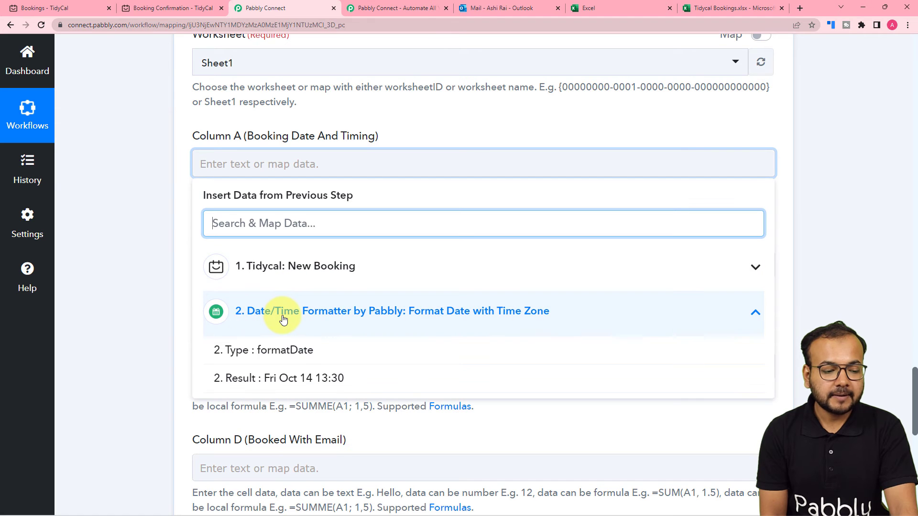
{"action": "left_click", "coordinate": [287, 378]}
{"action": "left_click", "coordinate": [112, 253]}
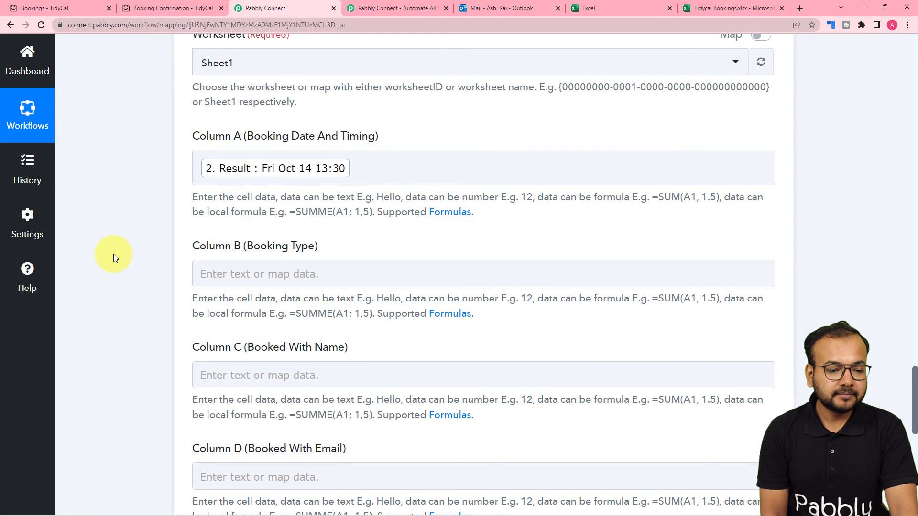
Map Column B (Booking Type) to the Booking Type Title from the Tidycal New Booking step
{"action": "scroll", "coordinate": [114, 254], "scroll_direction": "down", "scroll_amount": 2}
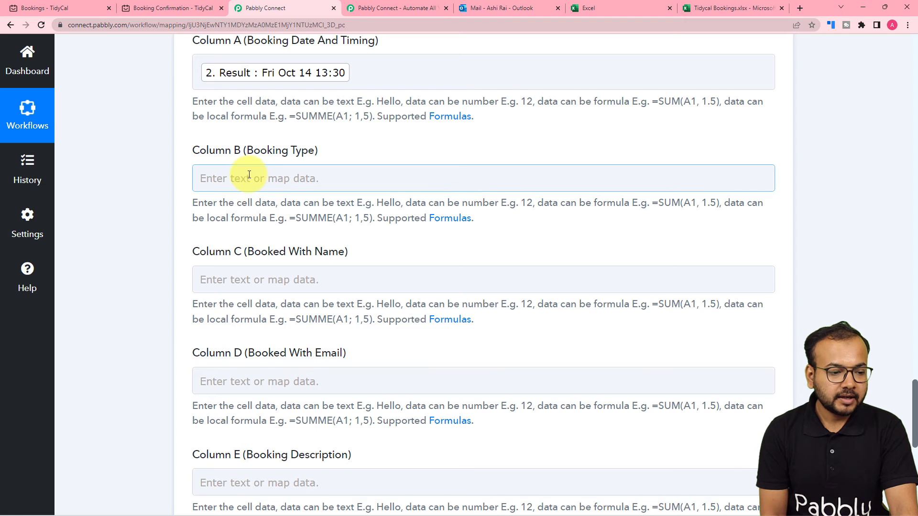
{"action": "left_click", "coordinate": [247, 179]}
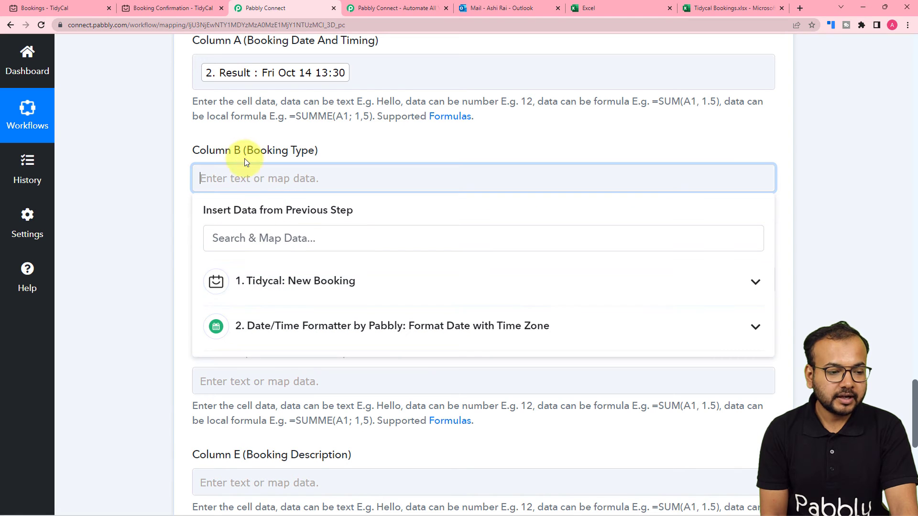
{"action": "left_click", "coordinate": [302, 295]}
{"action": "scroll", "coordinate": [311, 353], "scroll_direction": "down", "scroll_amount": 8}
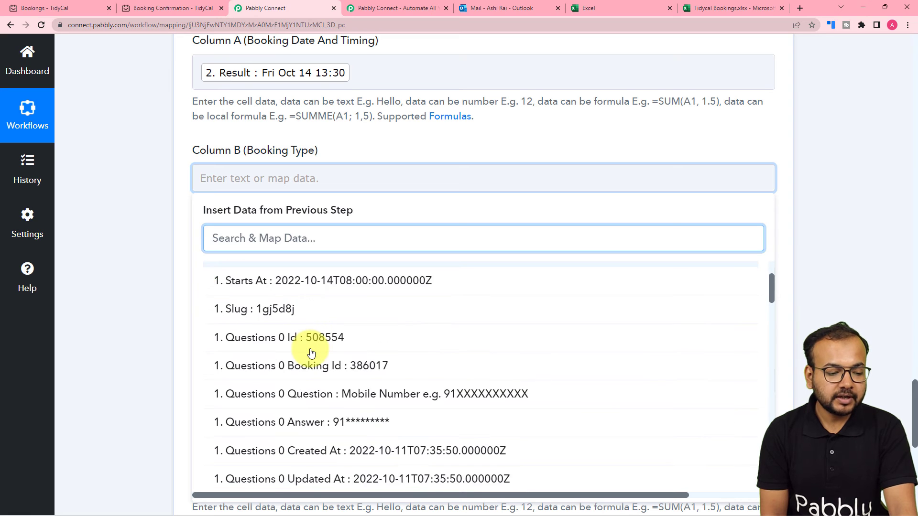
{"action": "scroll", "coordinate": [311, 353], "scroll_direction": "down", "scroll_amount": 8}
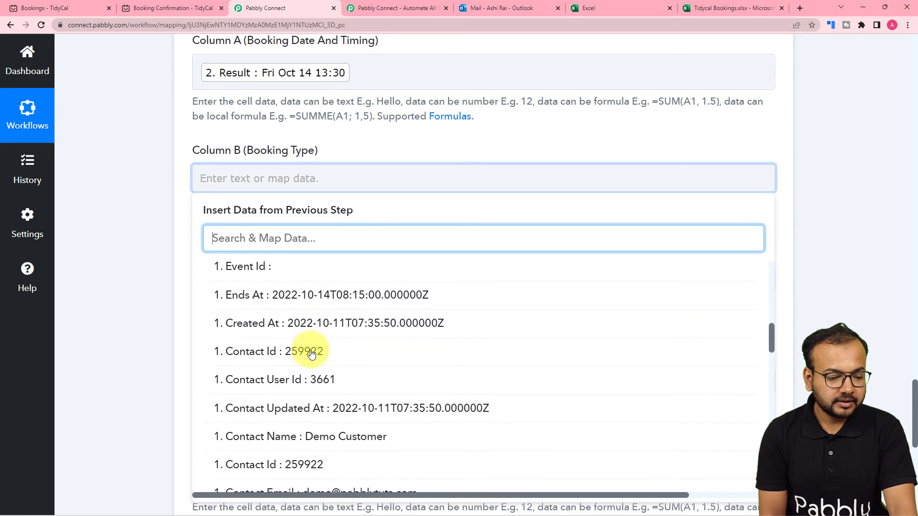
{"action": "scroll", "coordinate": [312, 352], "scroll_direction": "down", "scroll_amount": 2}
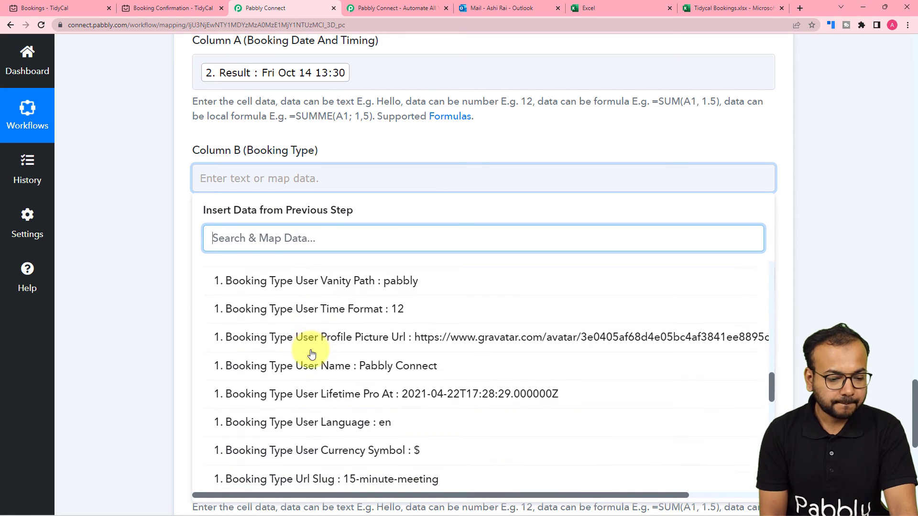
{"action": "scroll", "coordinate": [311, 352], "scroll_direction": "down", "scroll_amount": 5}
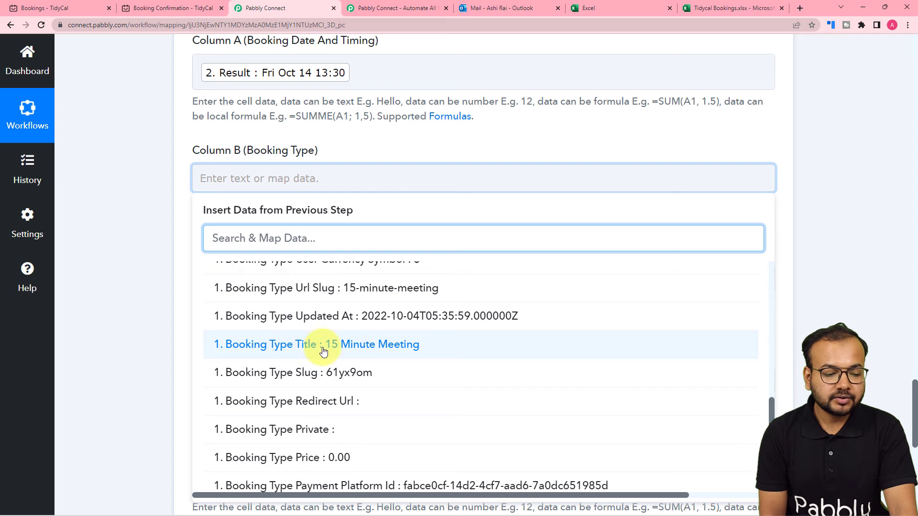
{"action": "left_click", "coordinate": [366, 349]}
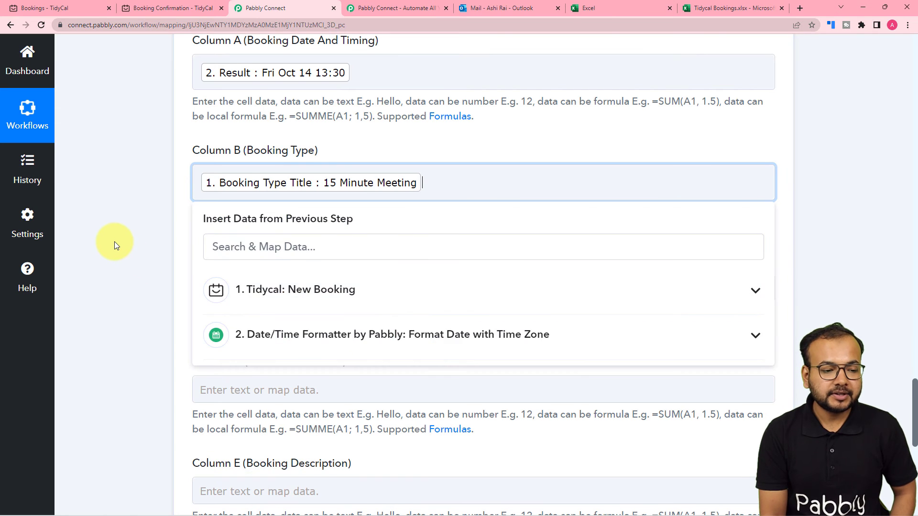
{"action": "left_click", "coordinate": [115, 242]}
Map Column C (Booked With Name) to the Contact Name from the Tidycal New Booking step
{"action": "scroll", "coordinate": [234, 143], "scroll_direction": "down", "scroll_amount": 3}
{"action": "left_click", "coordinate": [238, 96]}
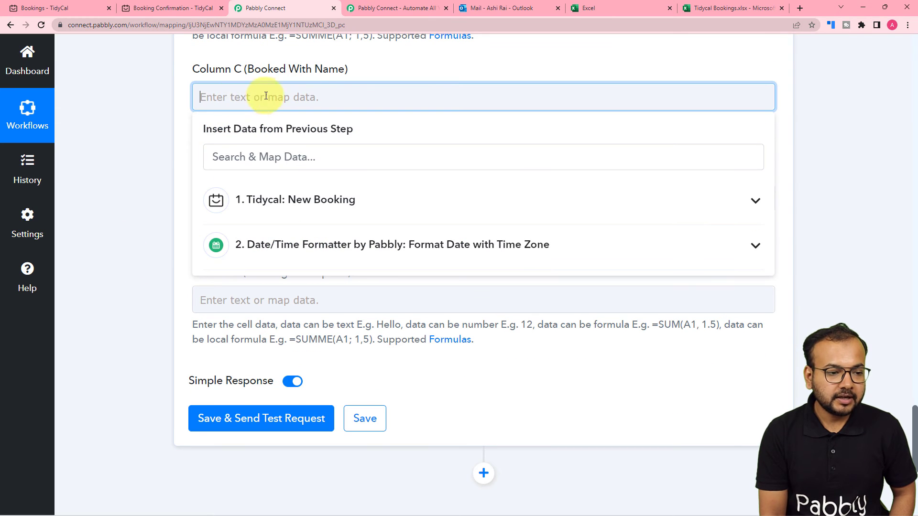
{"action": "left_click", "coordinate": [324, 205]}
{"action": "scroll", "coordinate": [389, 324], "scroll_direction": "down", "scroll_amount": 5}
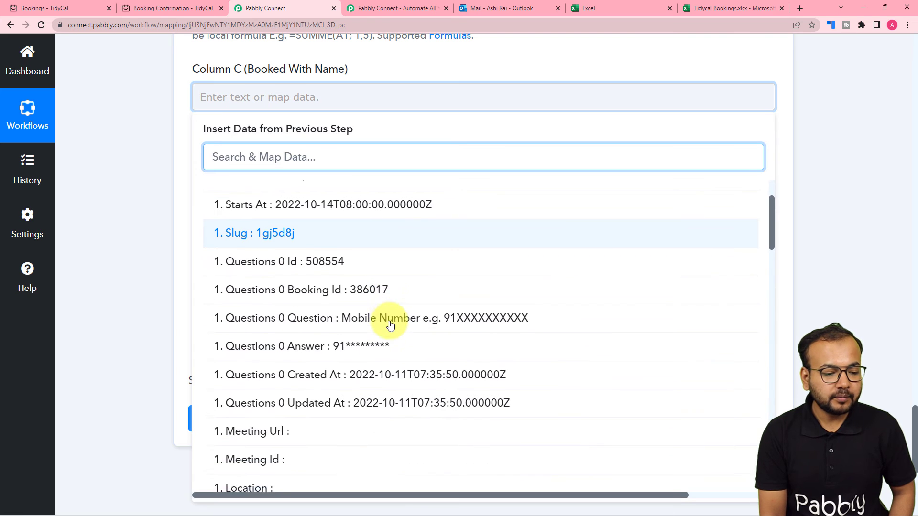
{"action": "scroll", "coordinate": [391, 325], "scroll_direction": "down", "scroll_amount": 6}
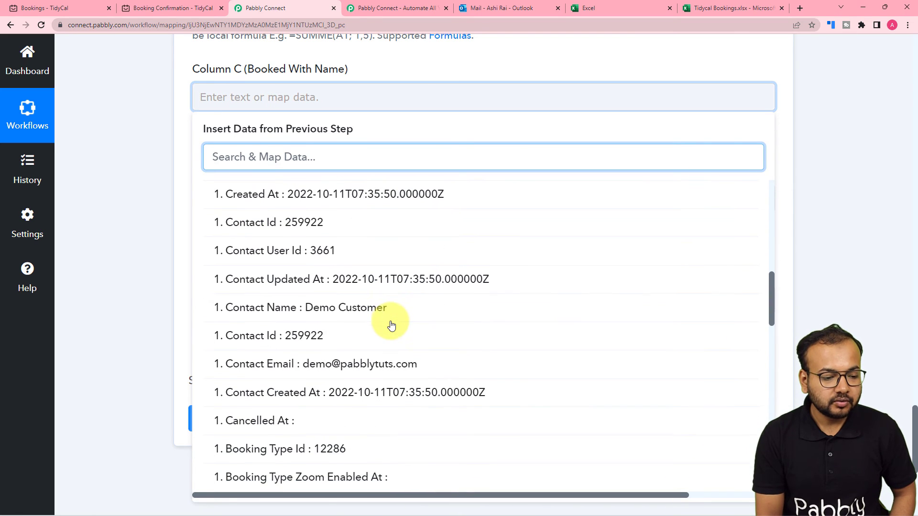
{"action": "left_click", "coordinate": [311, 309]}
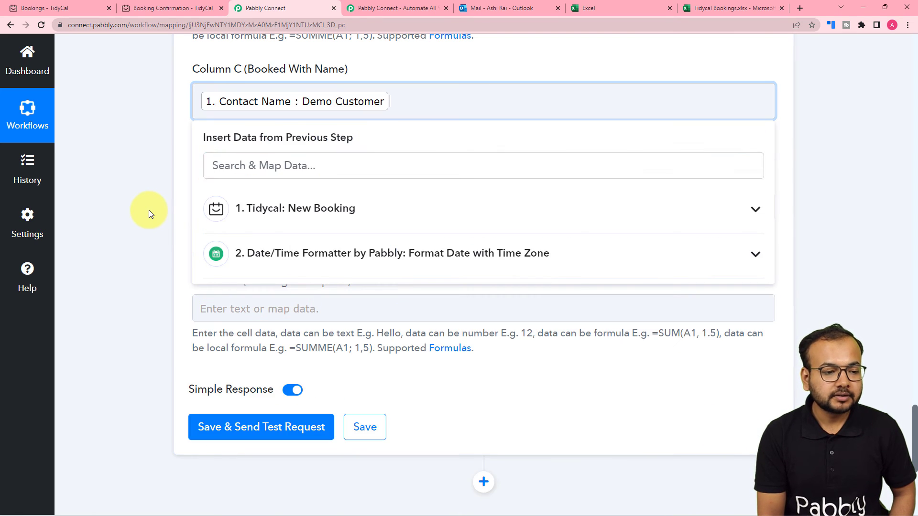
{"action": "left_click", "coordinate": [149, 210]}
Map Column D (Booked With Email) to the Contact Email from the Tidycal New Booking step
{"action": "left_click", "coordinate": [314, 157]}
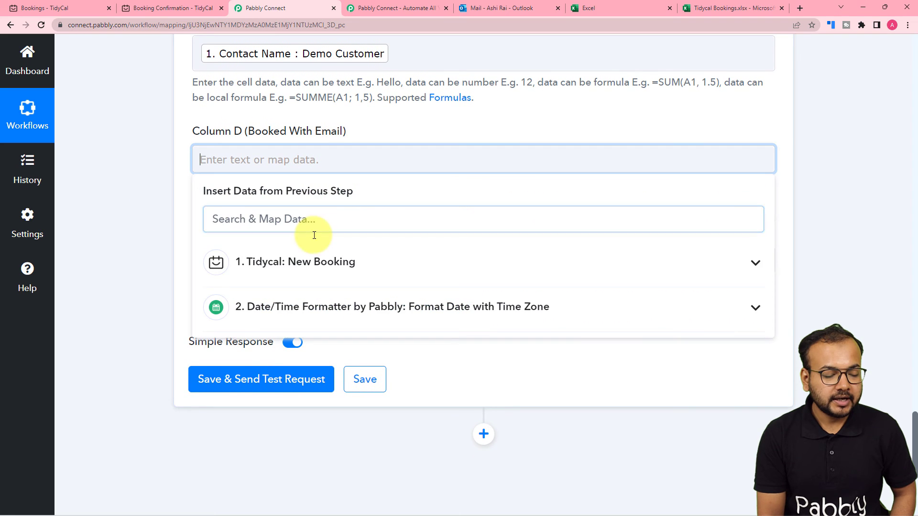
{"action": "left_click", "coordinate": [307, 262]}
{"action": "scroll", "coordinate": [338, 407], "scroll_direction": "down", "scroll_amount": 5}
{"action": "scroll", "coordinate": [338, 407], "scroll_direction": "up", "scroll_amount": 5}
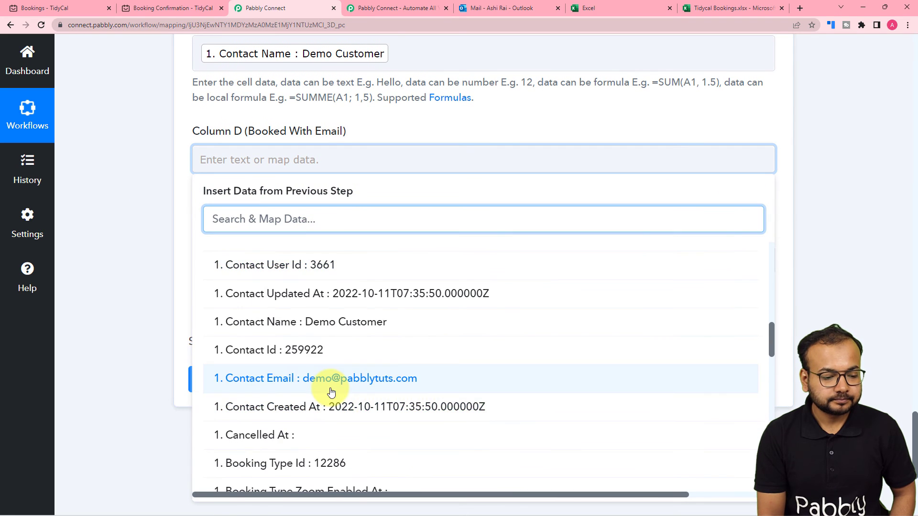
{"action": "left_click", "coordinate": [385, 382]}
{"action": "left_click", "coordinate": [123, 253]}
Map Column E (Booking Description) to the Booking Type Description from the Tidycal New Booking step
{"action": "left_click", "coordinate": [221, 269]}
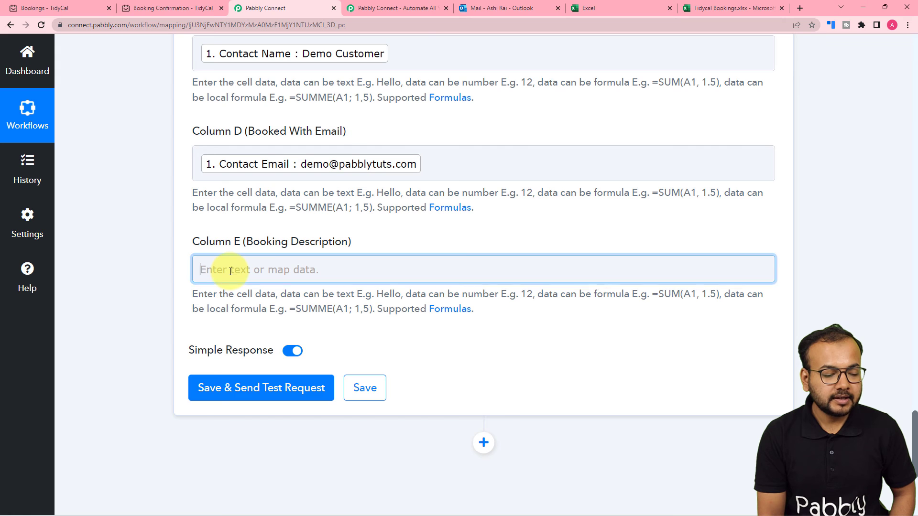
{"action": "left_click", "coordinate": [253, 193]}
{"action": "scroll", "coordinate": [343, 379], "scroll_direction": "down", "scroll_amount": 15}
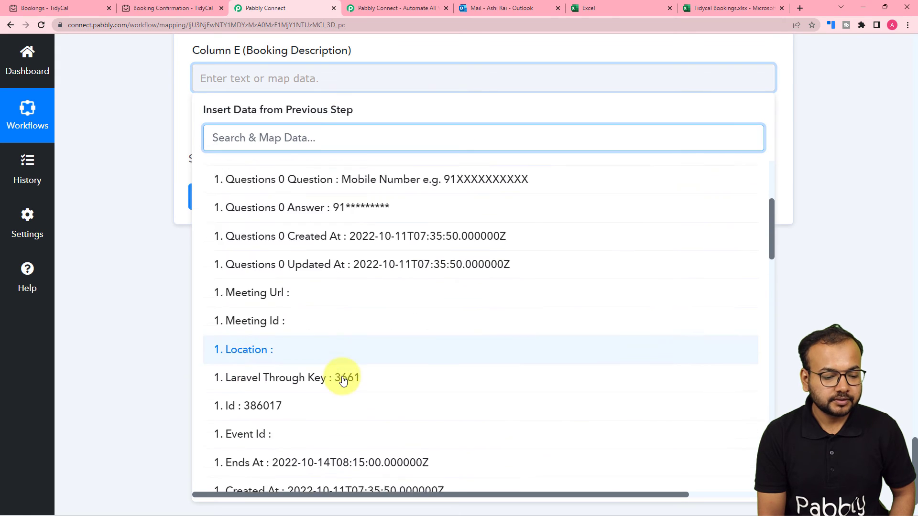
{"action": "scroll", "coordinate": [342, 380], "scroll_direction": "down", "scroll_amount": 6}
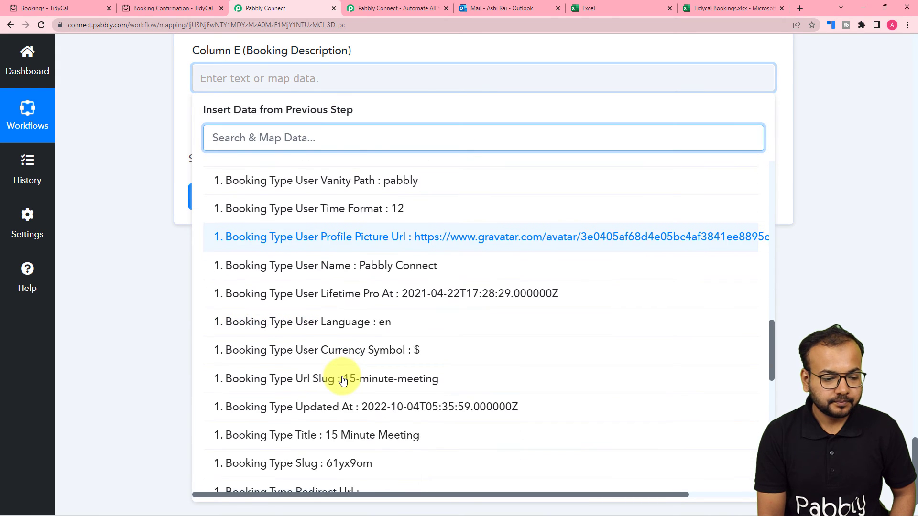
{"action": "scroll", "coordinate": [343, 380], "scroll_direction": "down", "scroll_amount": 10}
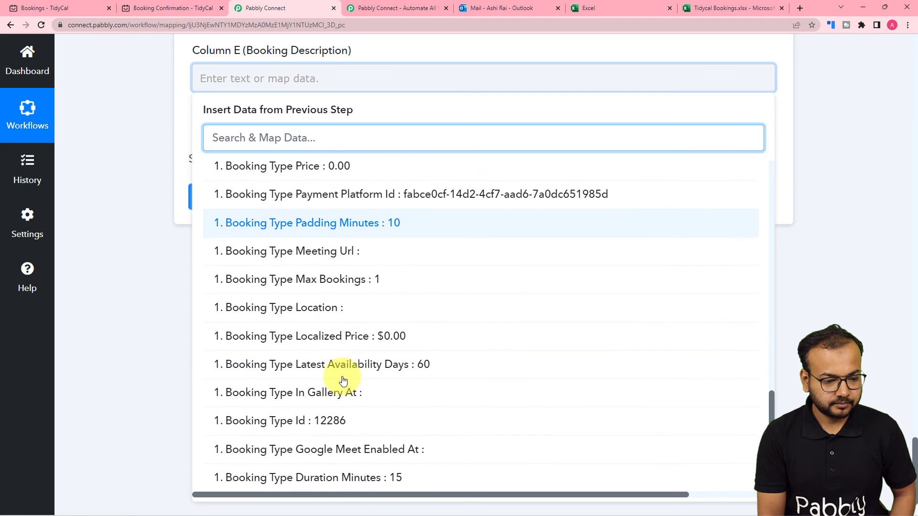
{"action": "left_click", "coordinate": [369, 344]}
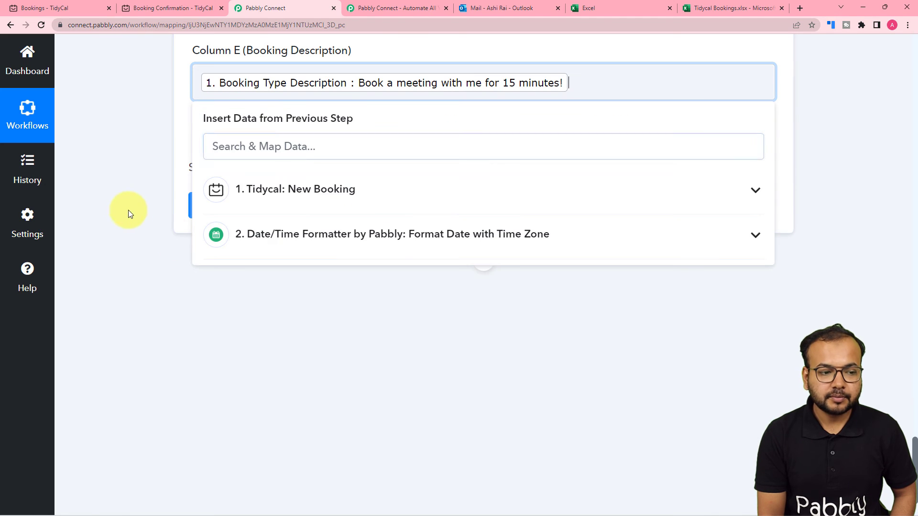
{"action": "left_click", "coordinate": [113, 198]}
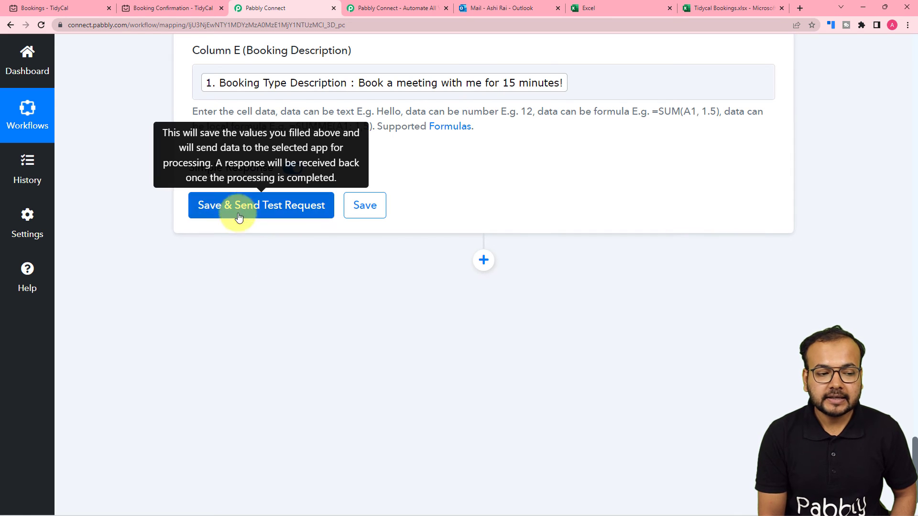
Review the mapped column fields and look at the rows of the Tidycal Bookings sheet in Excel before testing
{"action": "scroll", "coordinate": [420, 260], "scroll_direction": "up", "scroll_amount": 8}
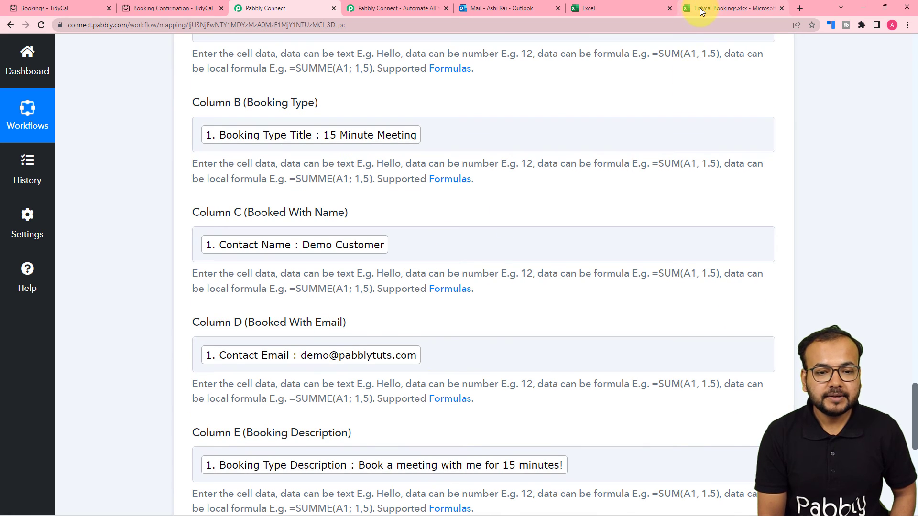
{"action": "left_click", "coordinate": [700, 8]}
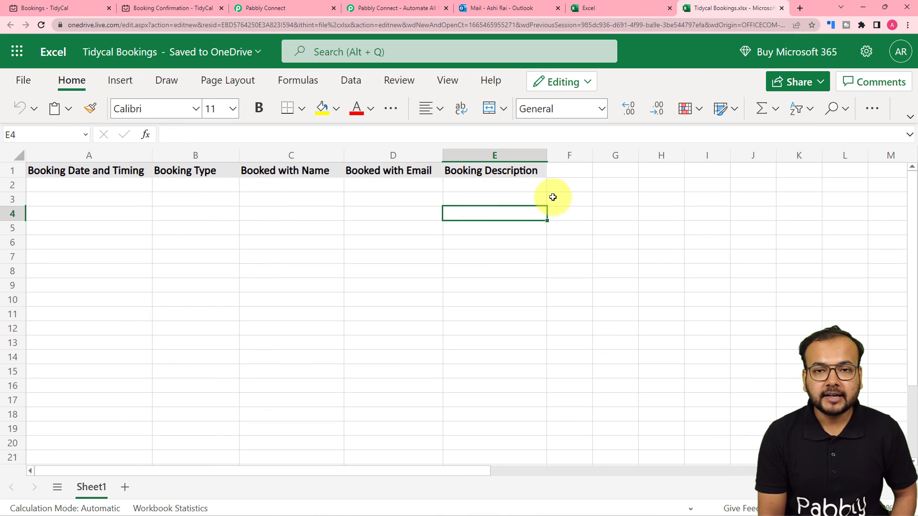
{"action": "left_click", "coordinate": [266, 8]}
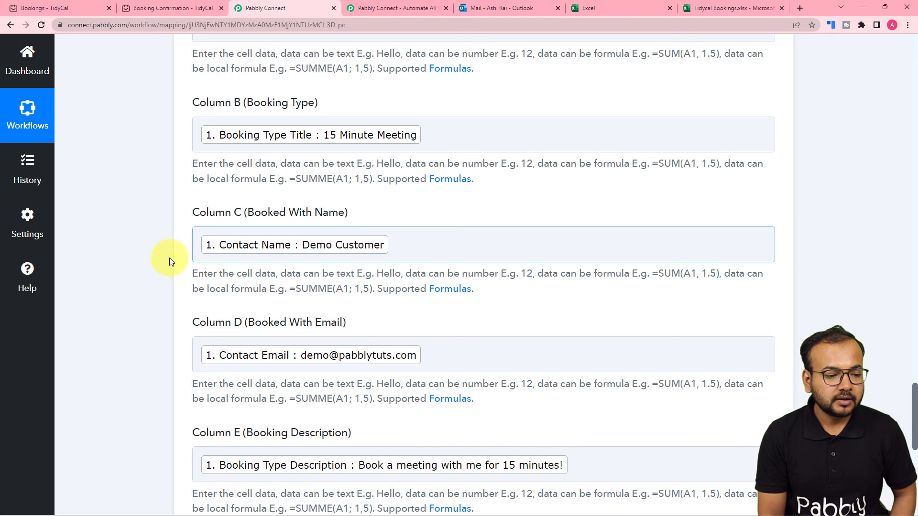
Save the Add Row To Worksheet action with a test request and check its response against the Tidycal Bookings workbook in Excel
{"action": "scroll", "coordinate": [153, 254], "scroll_direction": "down", "scroll_amount": 4}
{"action": "scroll", "coordinate": [141, 249], "scroll_direction": "down", "scroll_amount": 5}
{"action": "left_click", "coordinate": [246, 163]}
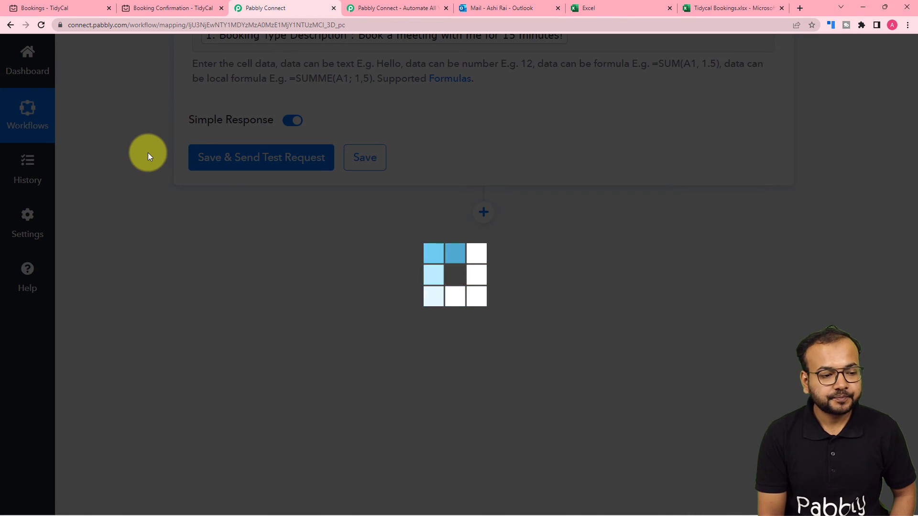
{"action": "scroll", "coordinate": [147, 153], "scroll_direction": "down", "scroll_amount": 3}
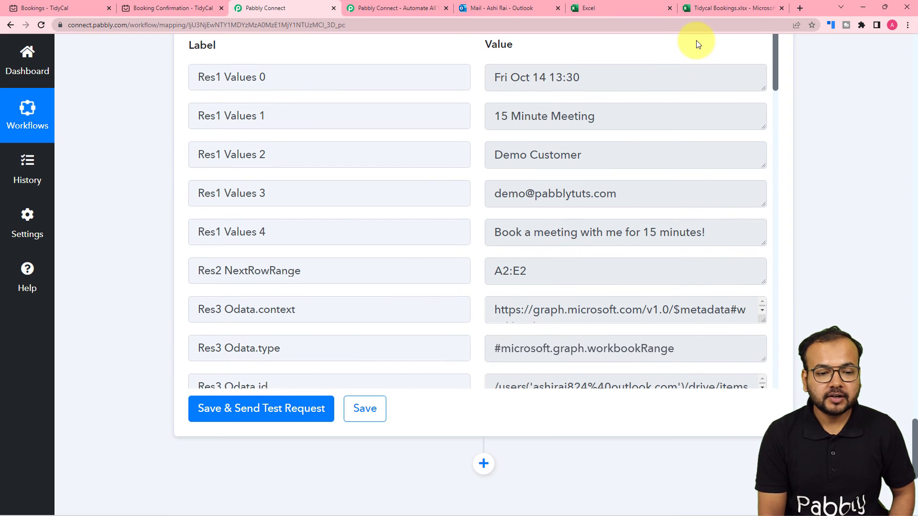
{"action": "left_click", "coordinate": [694, 9]}
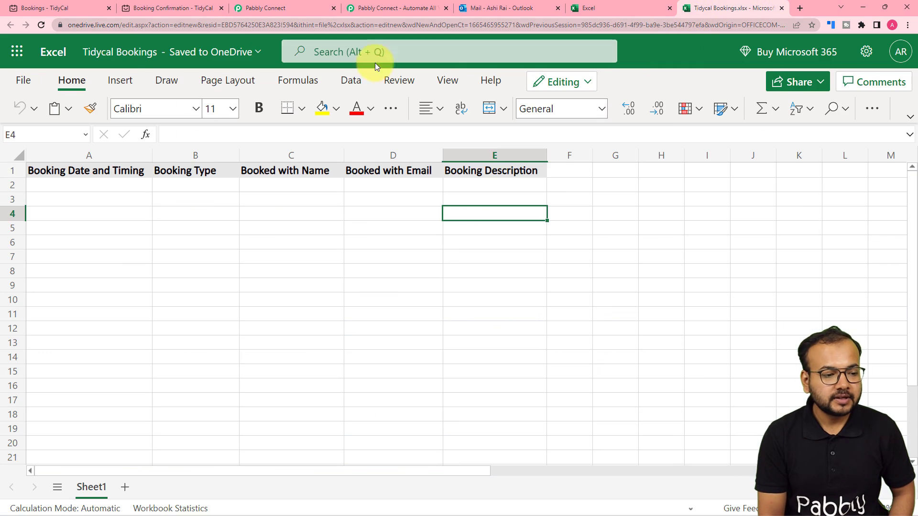
Reload the Tidycal Bookings workbook in Excel and check Sheet1 for the row from the test request
{"action": "left_click", "coordinate": [42, 24]}
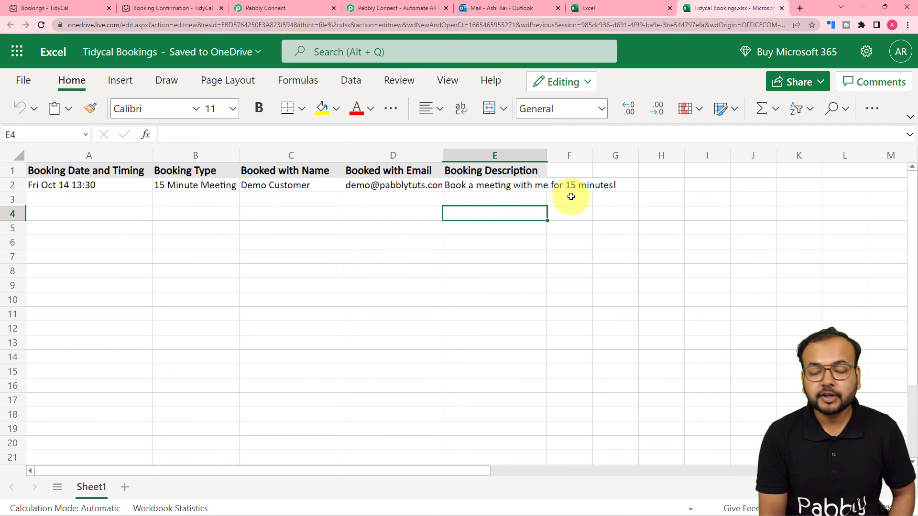
Return to Pabbly Connect, collapse the Microsoft Excel, Tidycal and Date/Time Formatter steps, and review the whole TidyCal to Microsoft Excel workflow
{"action": "left_click", "coordinate": [244, 6]}
{"action": "scroll", "coordinate": [146, 170], "scroll_direction": "up", "scroll_amount": 15}
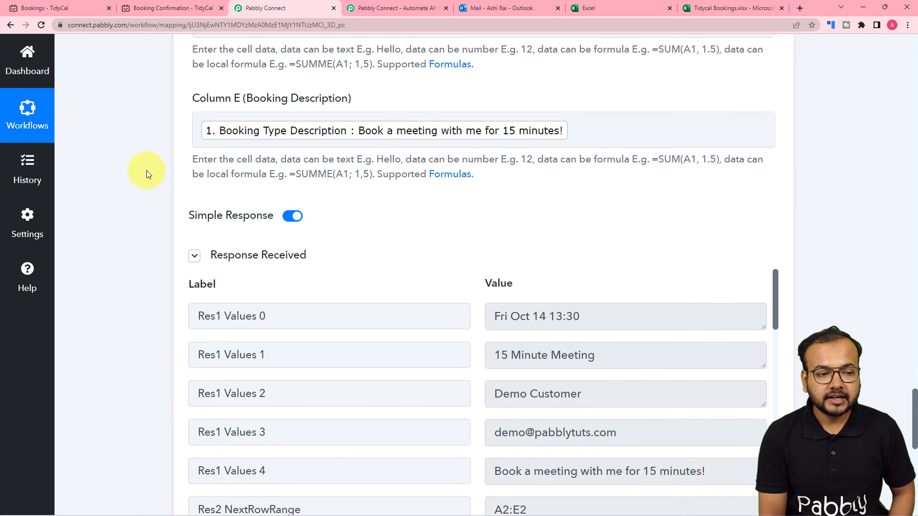
{"action": "scroll", "coordinate": [146, 170], "scroll_direction": "up", "scroll_amount": 2}
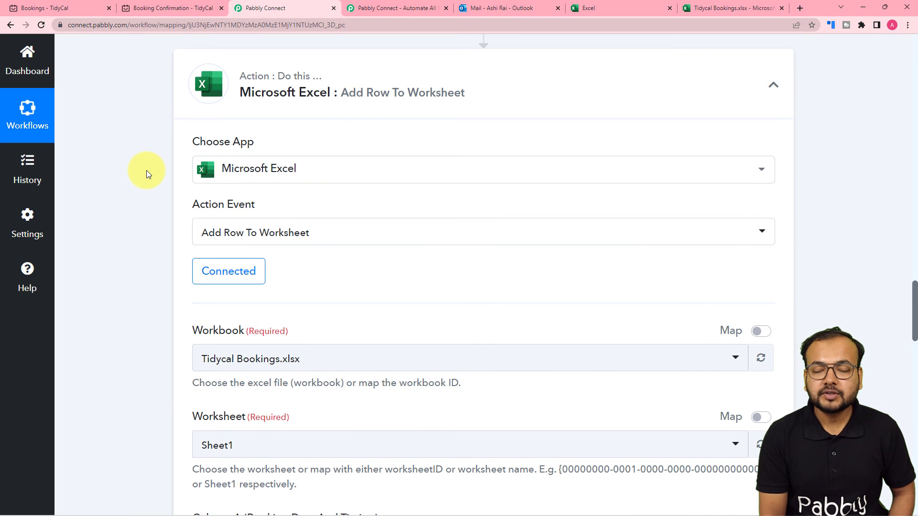
{"action": "left_click", "coordinate": [774, 86]}
{"action": "scroll", "coordinate": [373, 195], "scroll_direction": "up", "scroll_amount": 20}
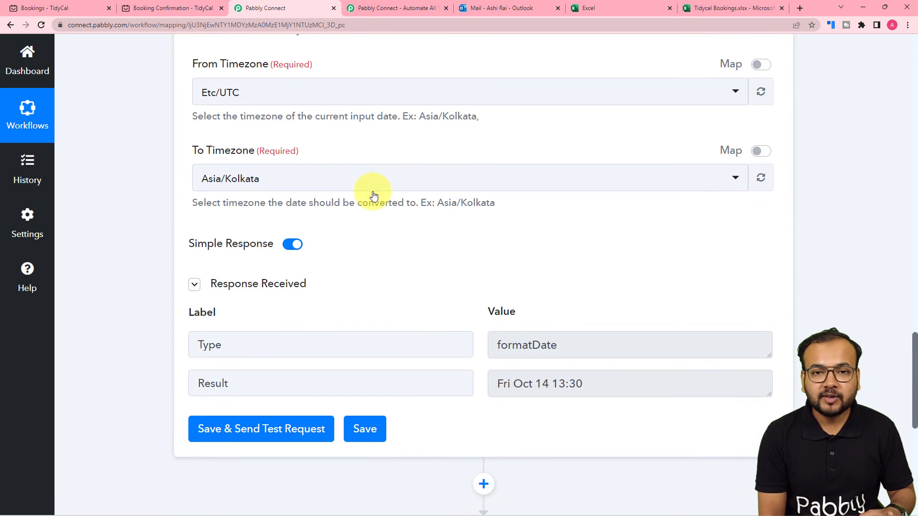
{"action": "scroll", "coordinate": [391, 200], "scroll_direction": "up", "scroll_amount": 10}
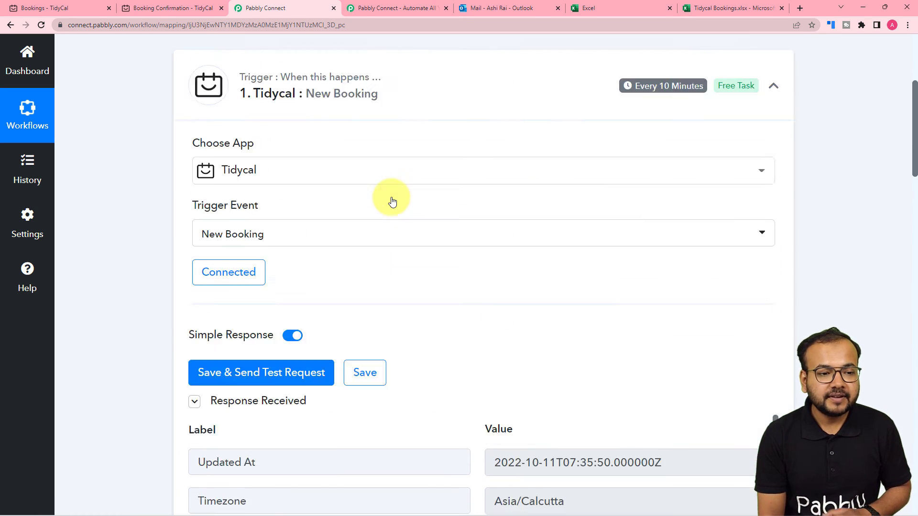
{"action": "left_click", "coordinate": [773, 239]}
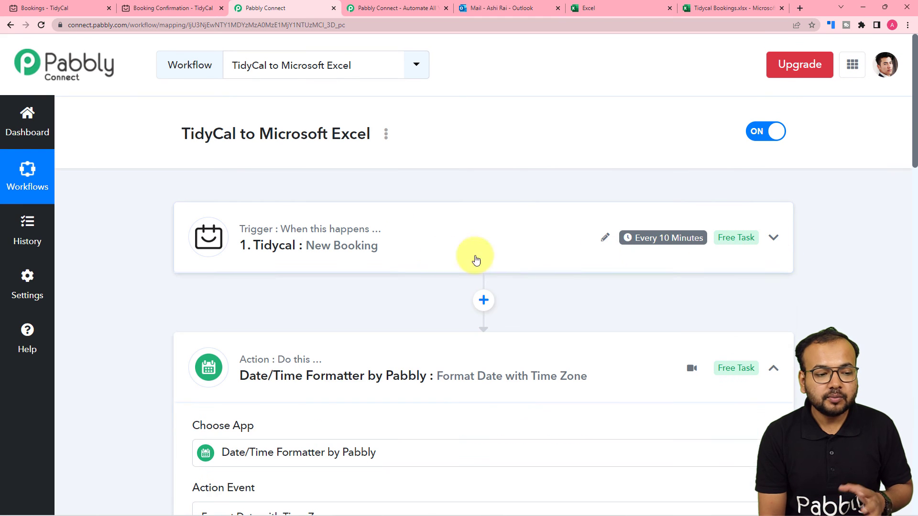
{"action": "left_click", "coordinate": [777, 379]}
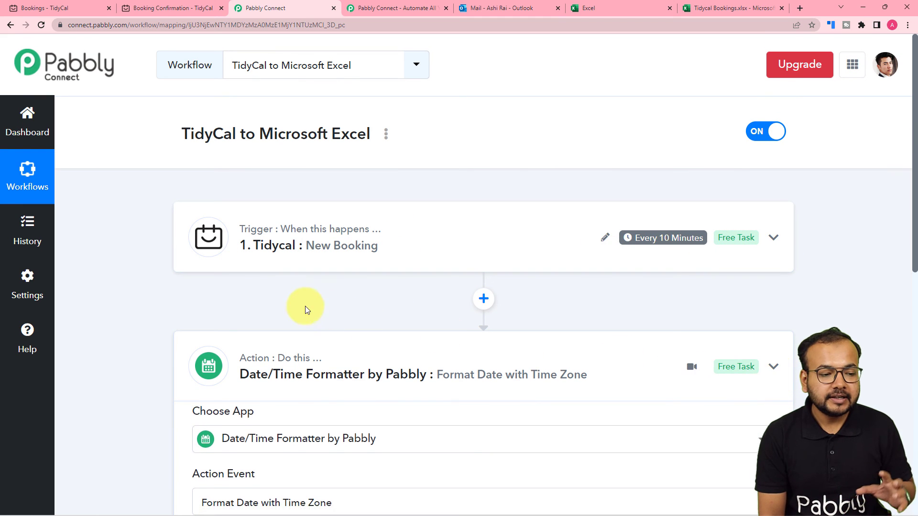
{"action": "scroll", "coordinate": [284, 304], "scroll_direction": "down", "scroll_amount": 4}
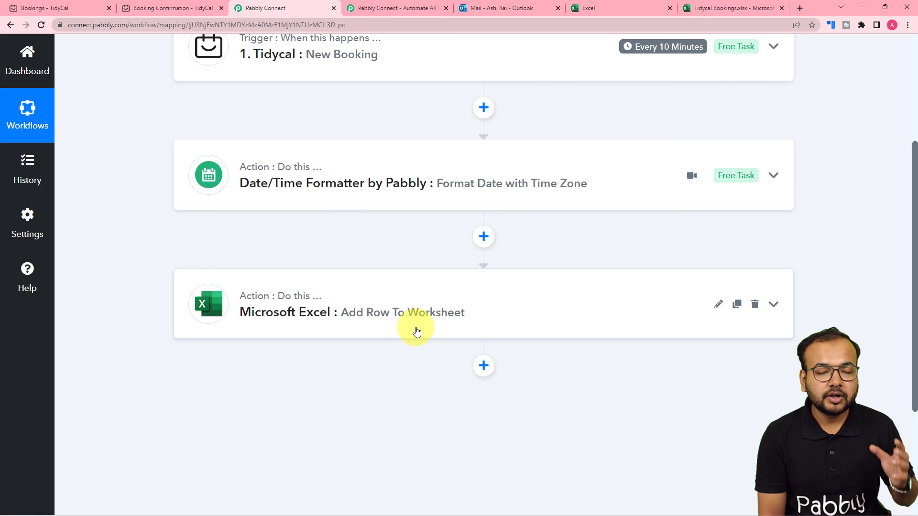
{"action": "scroll", "coordinate": [392, 359], "scroll_direction": "up", "scroll_amount": 1}
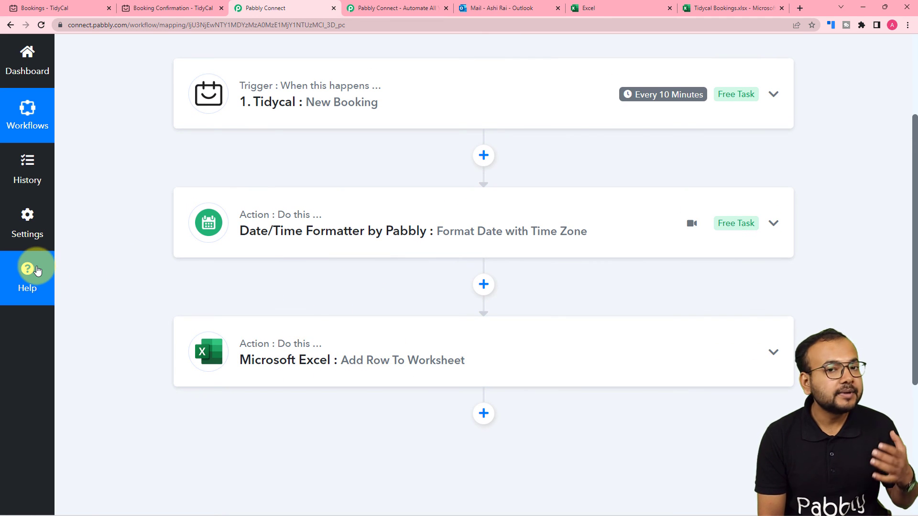
{"action": "scroll", "coordinate": [37, 271], "scroll_direction": "up", "scroll_amount": 3}
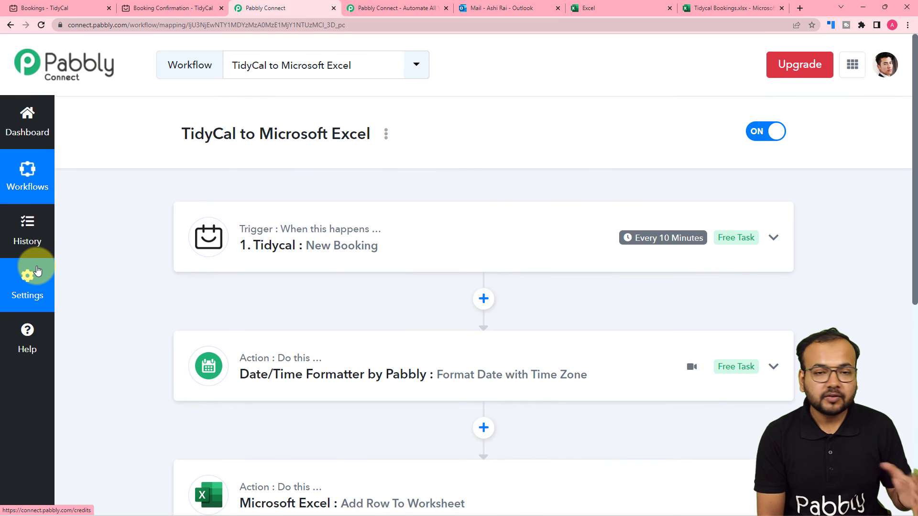